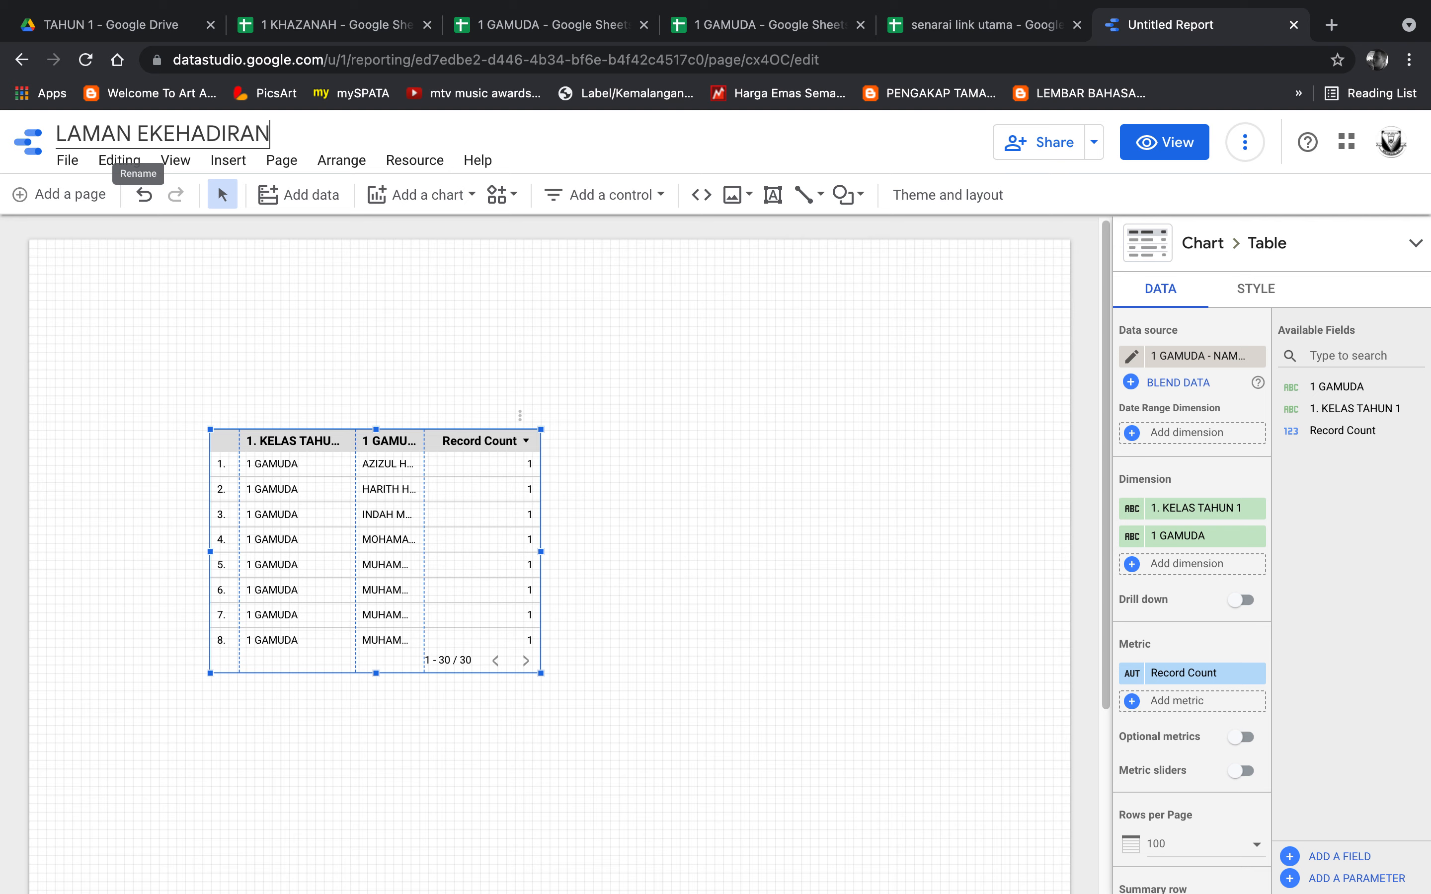
# Step: Complete the report title as "LAMAN EKEHADIRAN SKARY 2021"
pyautogui.write('SKARY 2021')
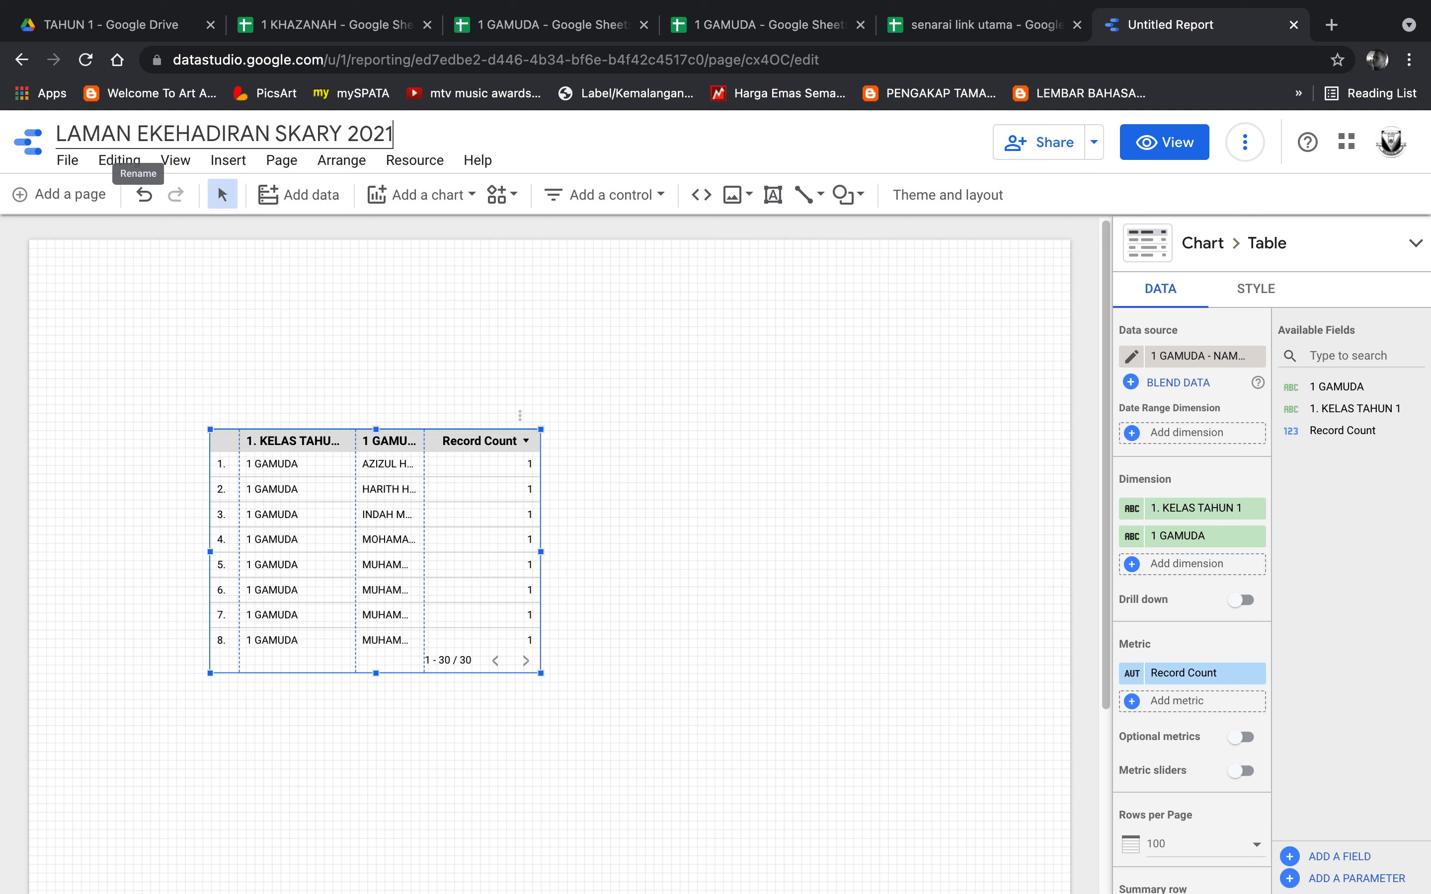
pyautogui.click(440, 291)
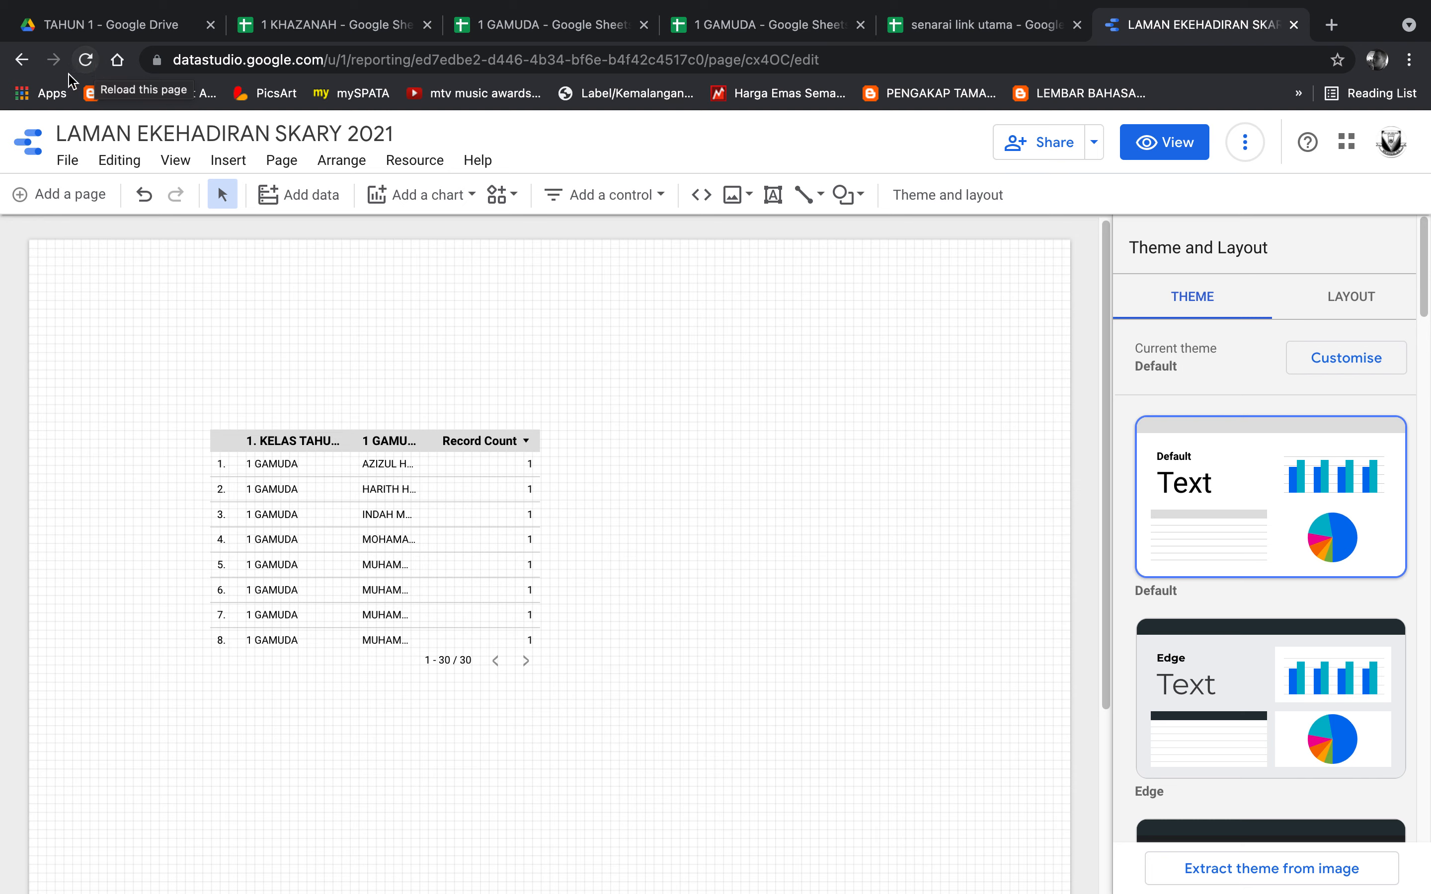
# Step: Examine the report's refresh and copy options, insertable elements, resource management commands and available data connectors
pyautogui.click(1244, 144)
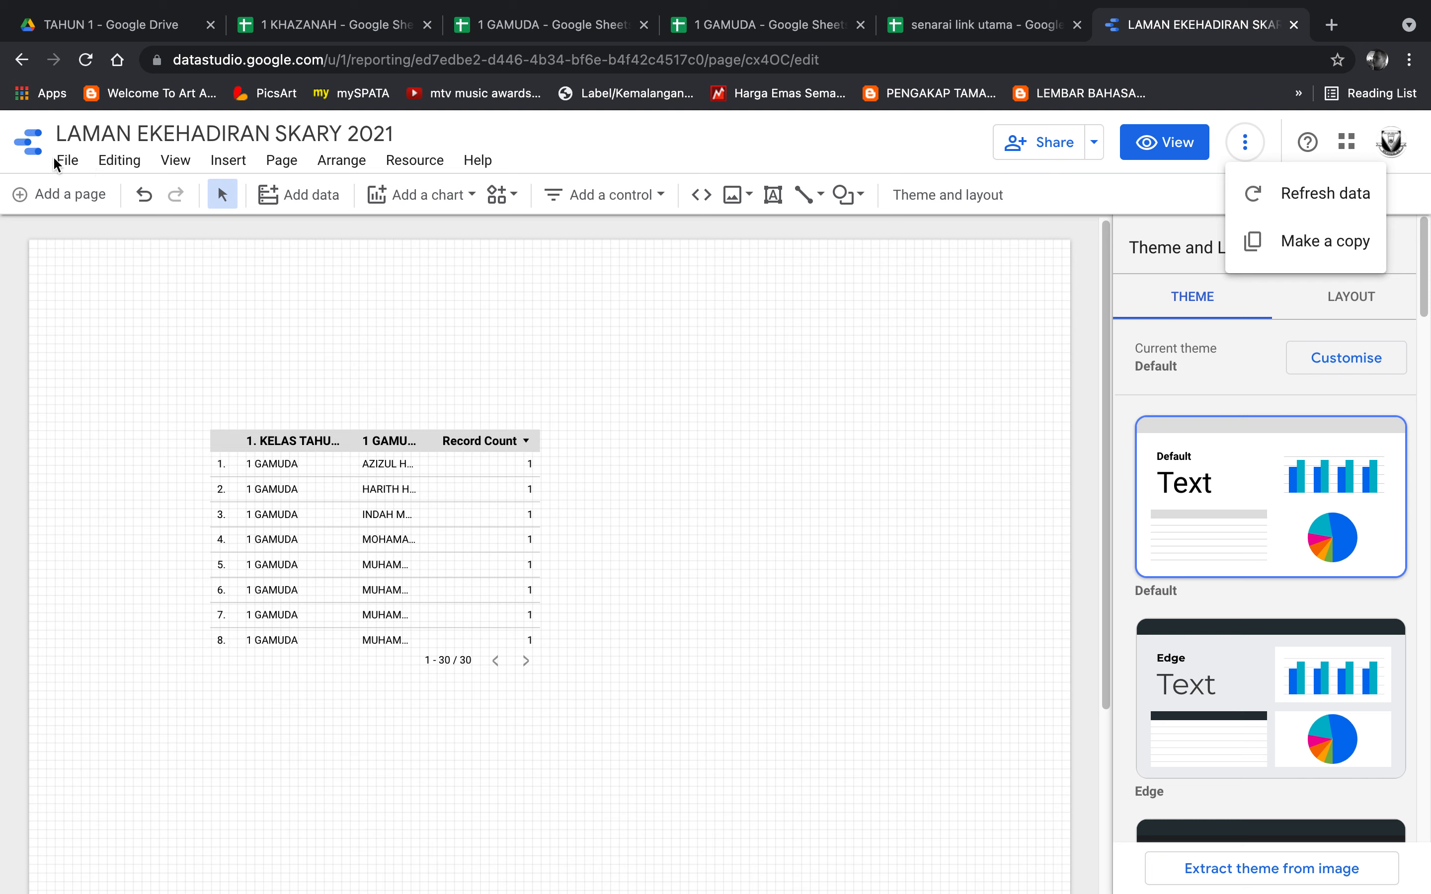
pyautogui.click(657, 129)
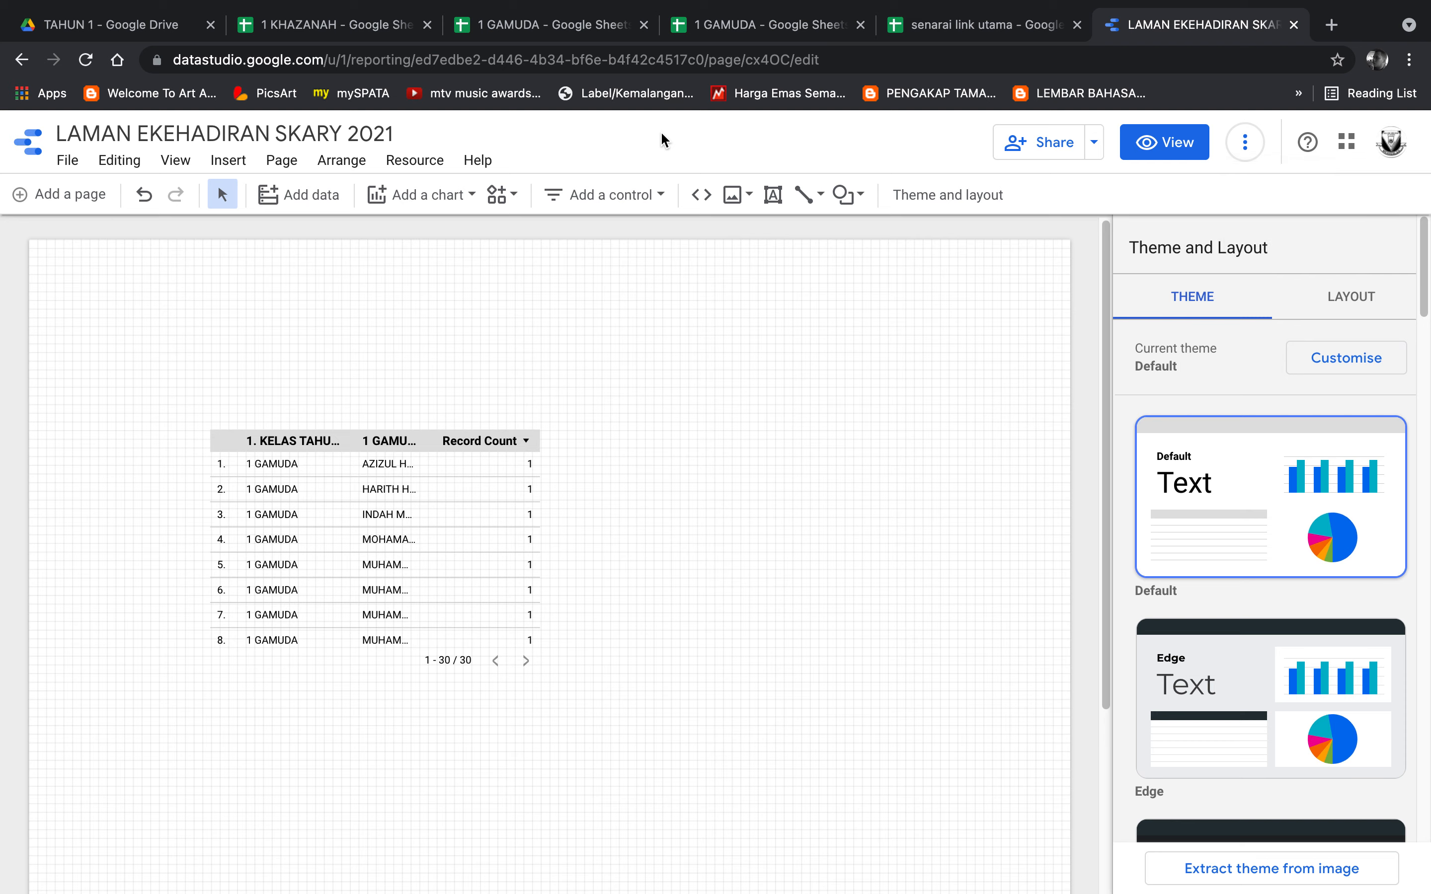
pyautogui.click(225, 169)
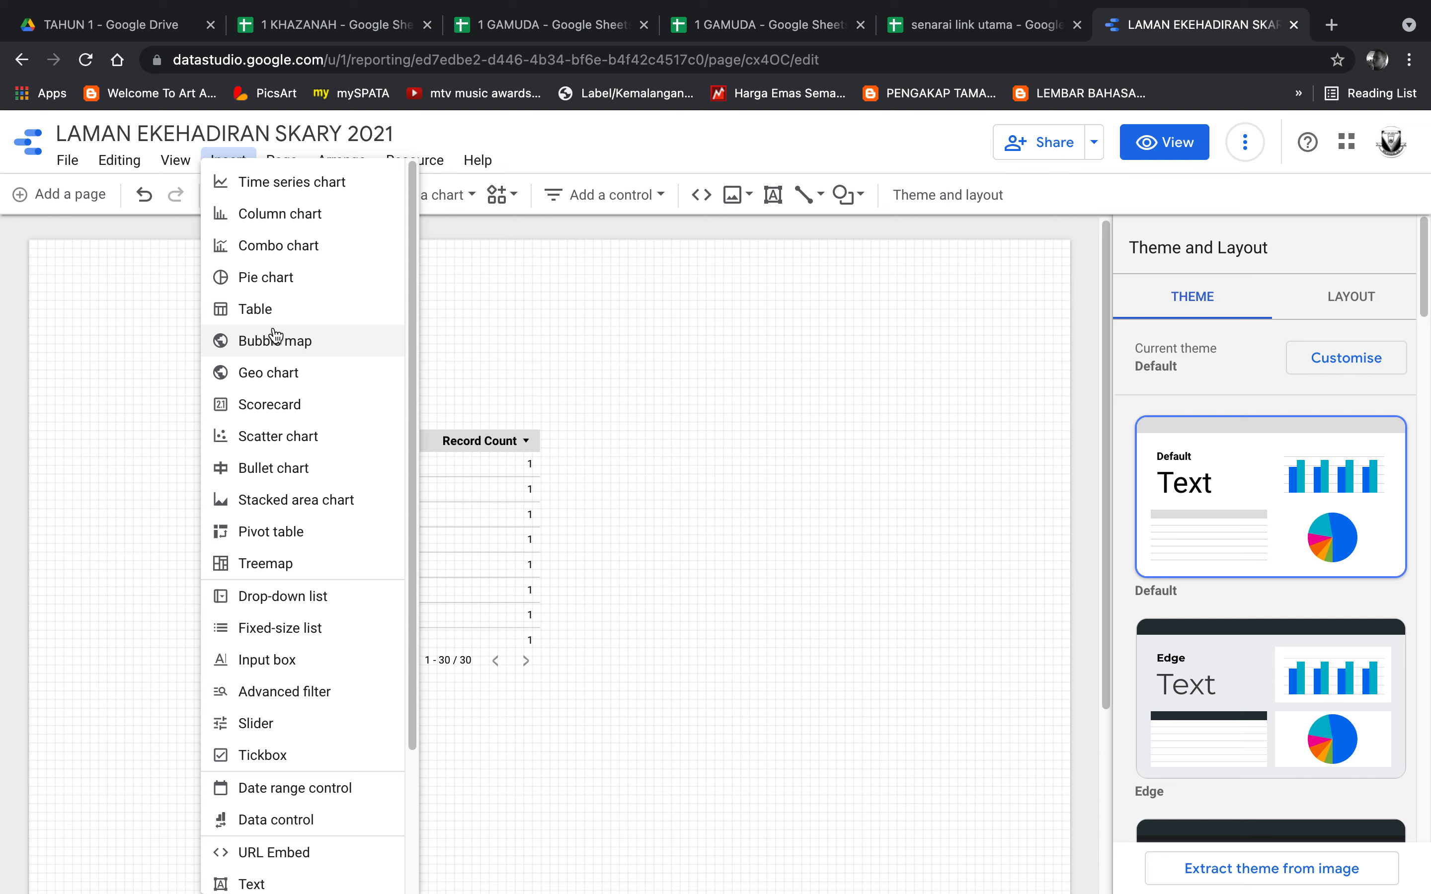
pyautogui.click(478, 313)
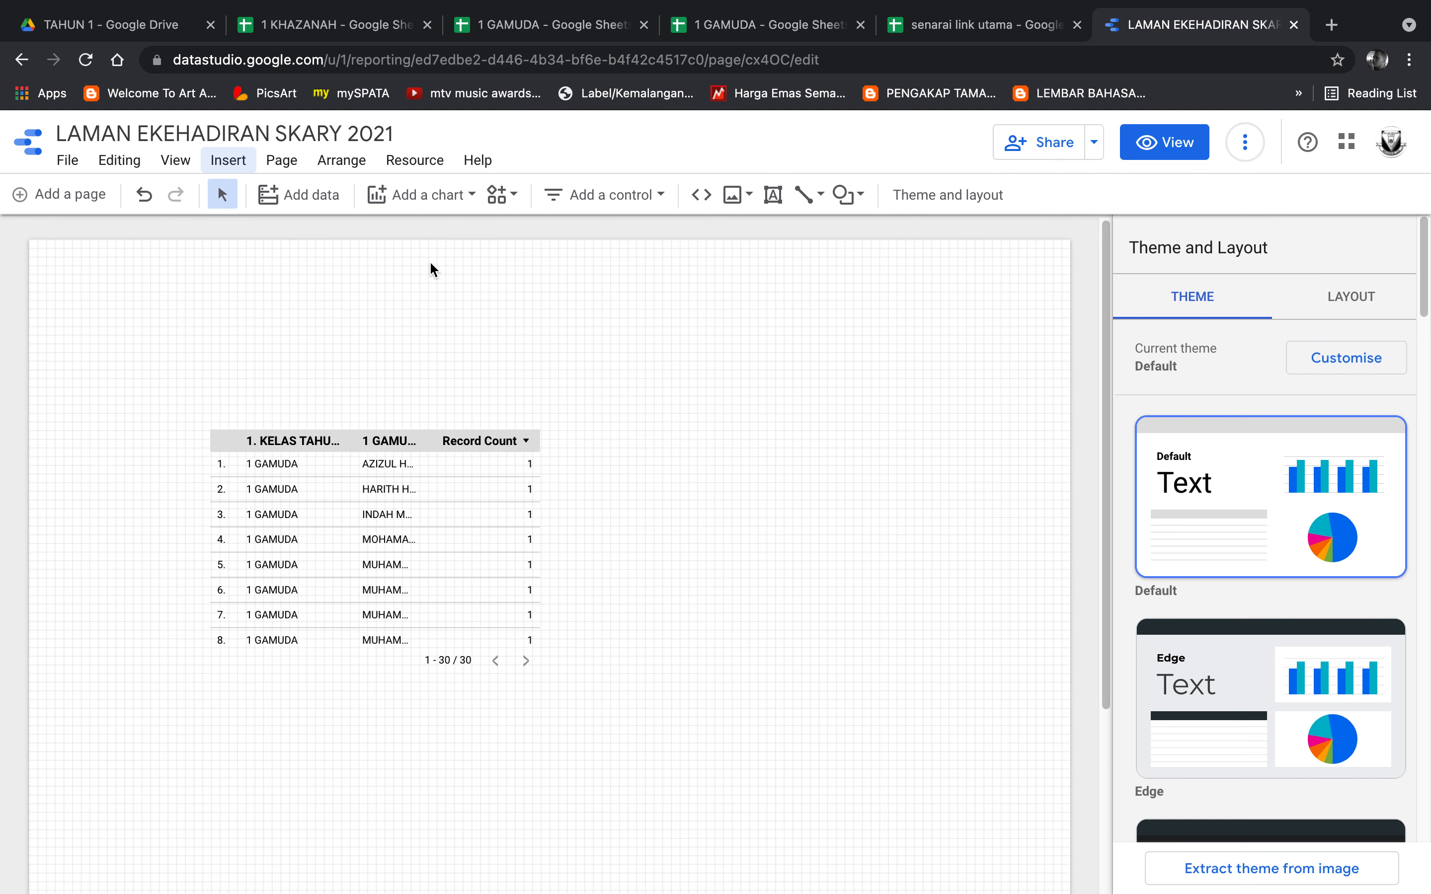
pyautogui.click(362, 163)
pyautogui.click(414, 162)
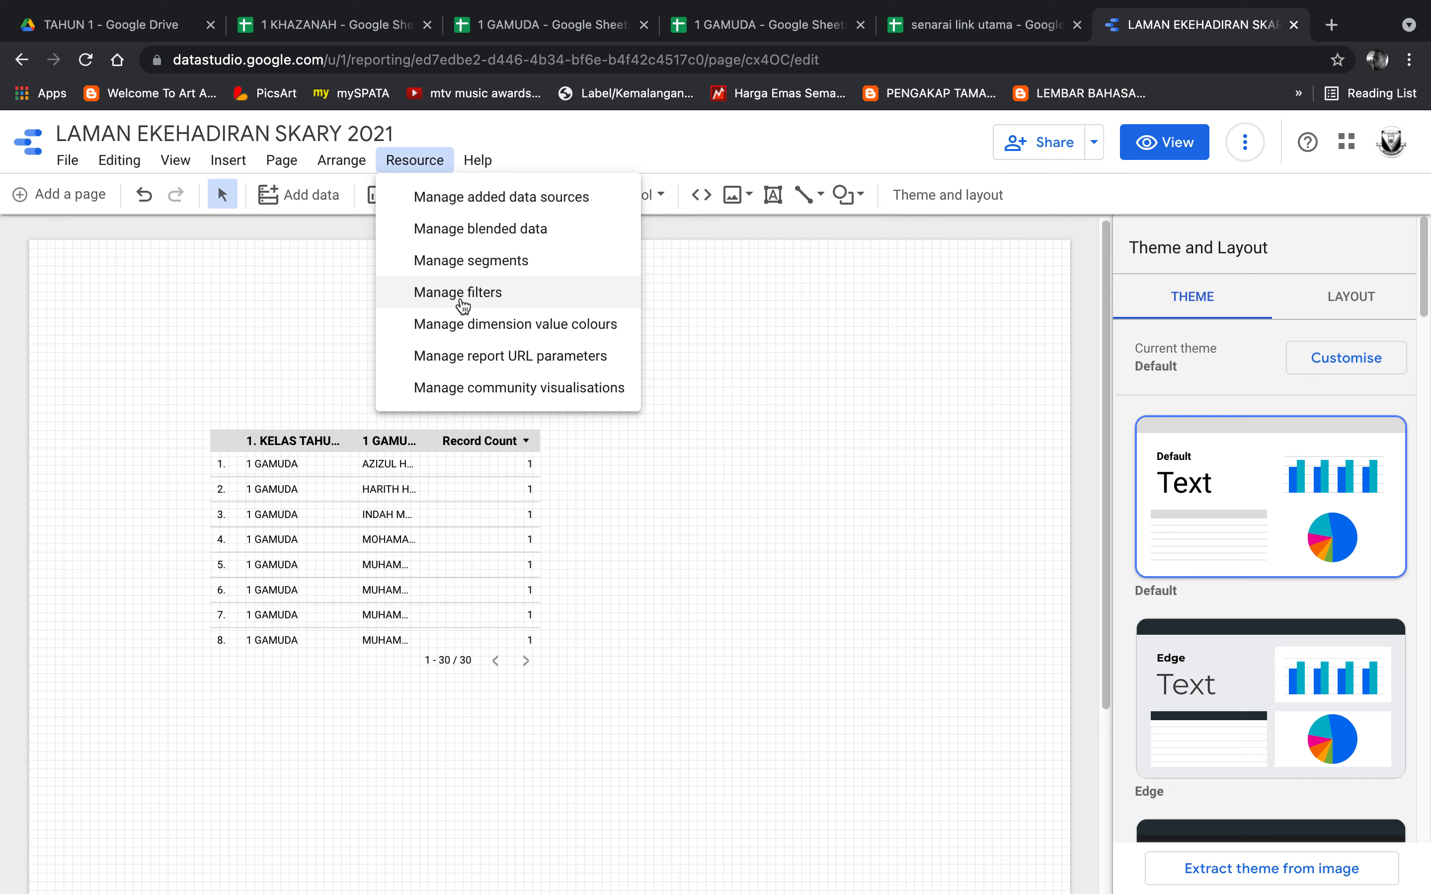
pyautogui.click(848, 292)
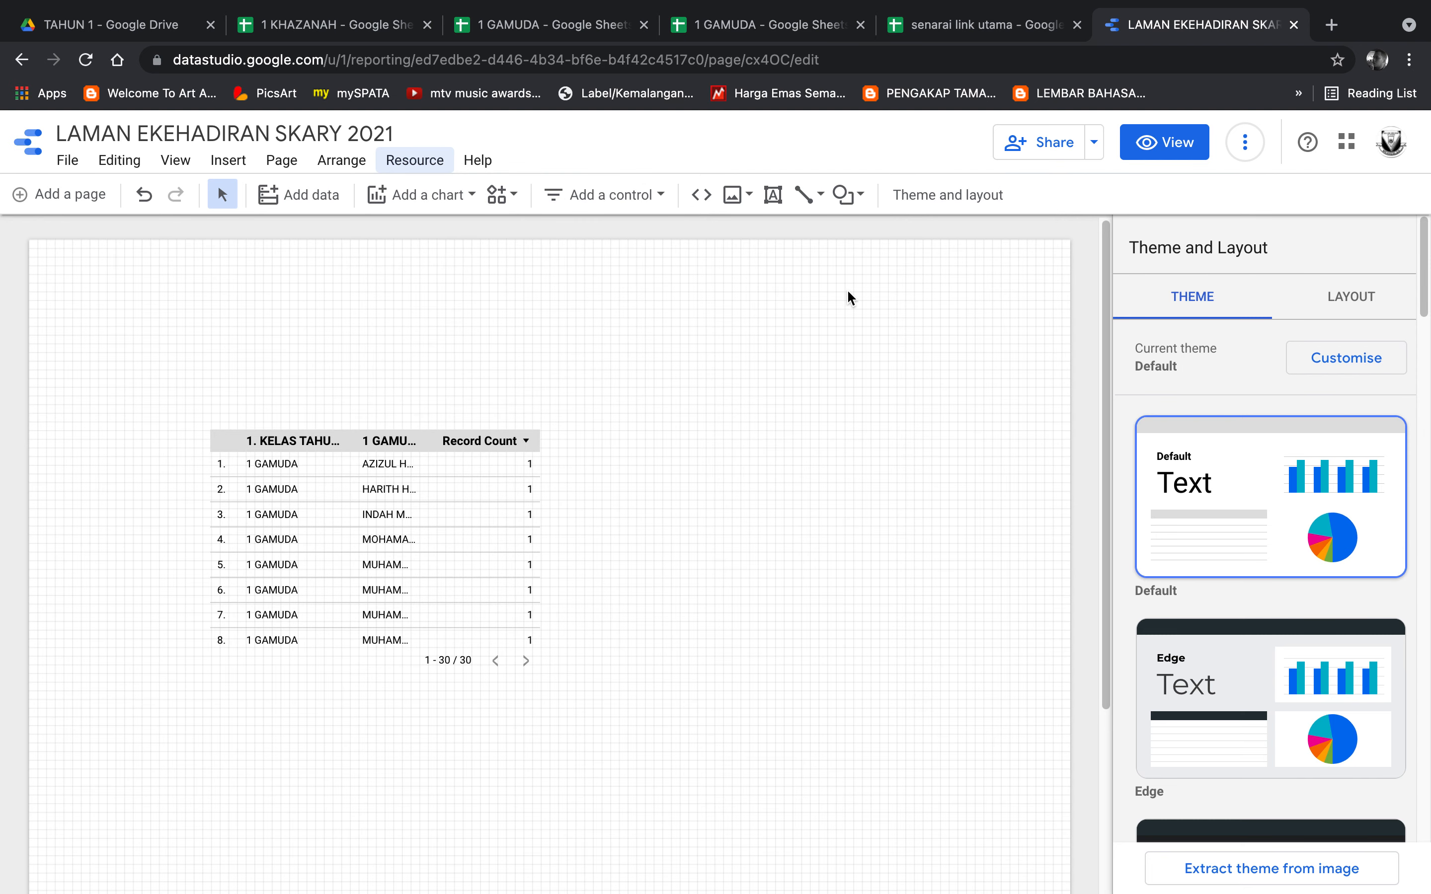
pyautogui.click(430, 168)
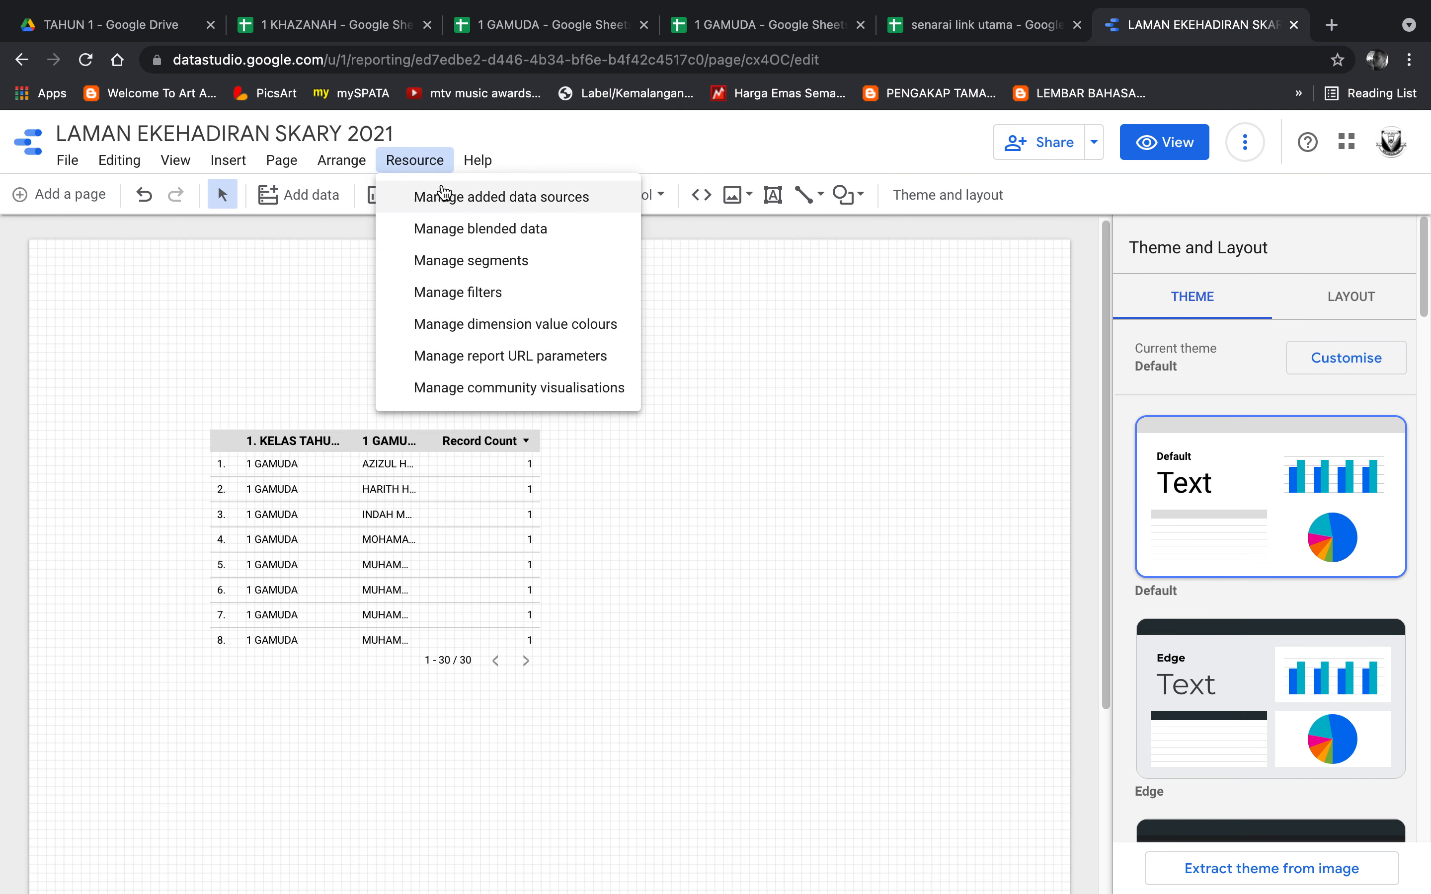
pyautogui.click(304, 208)
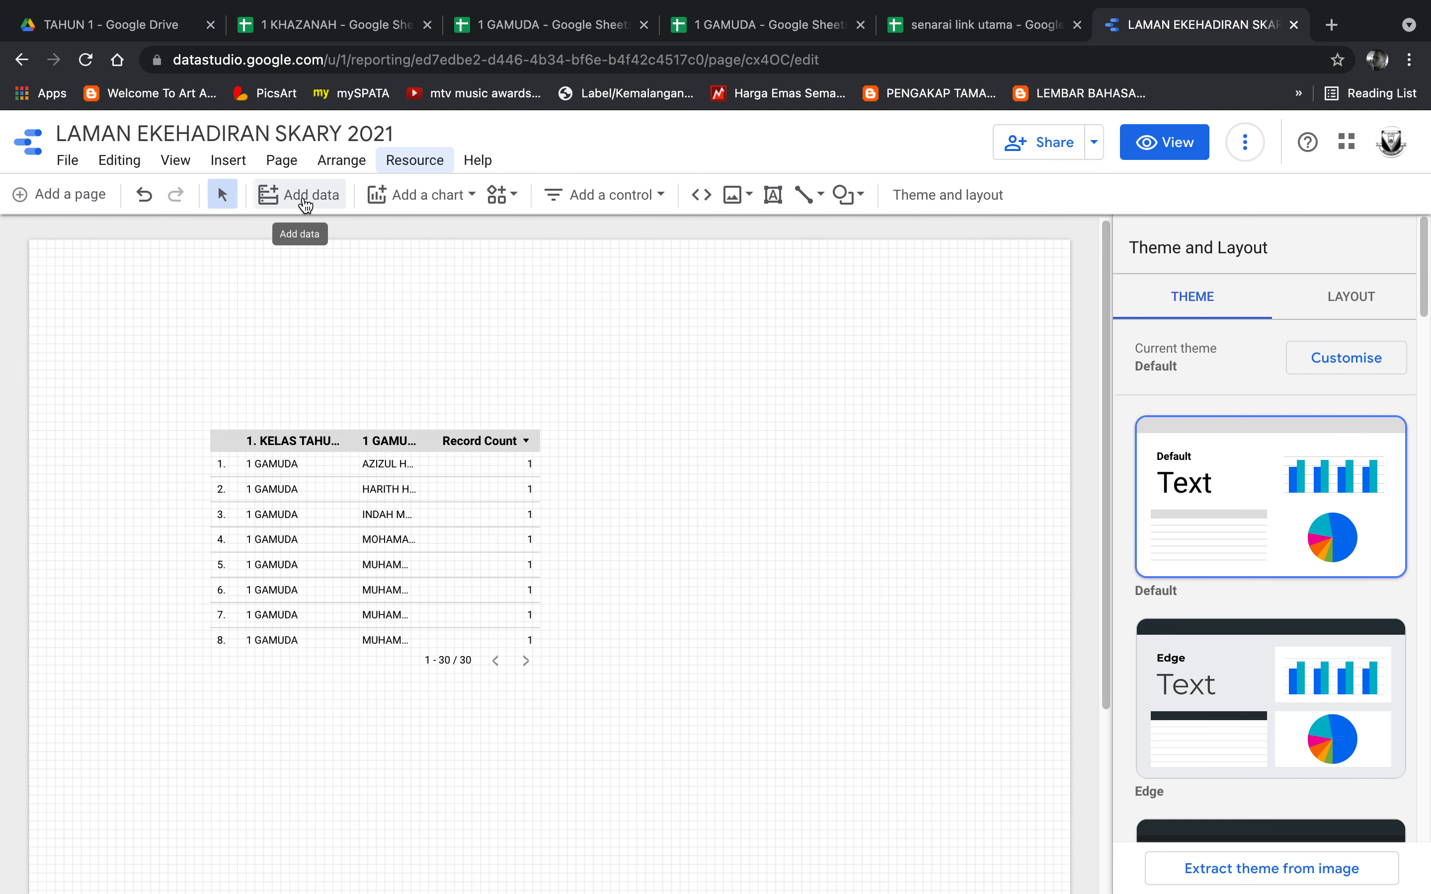
pyautogui.click(305, 205)
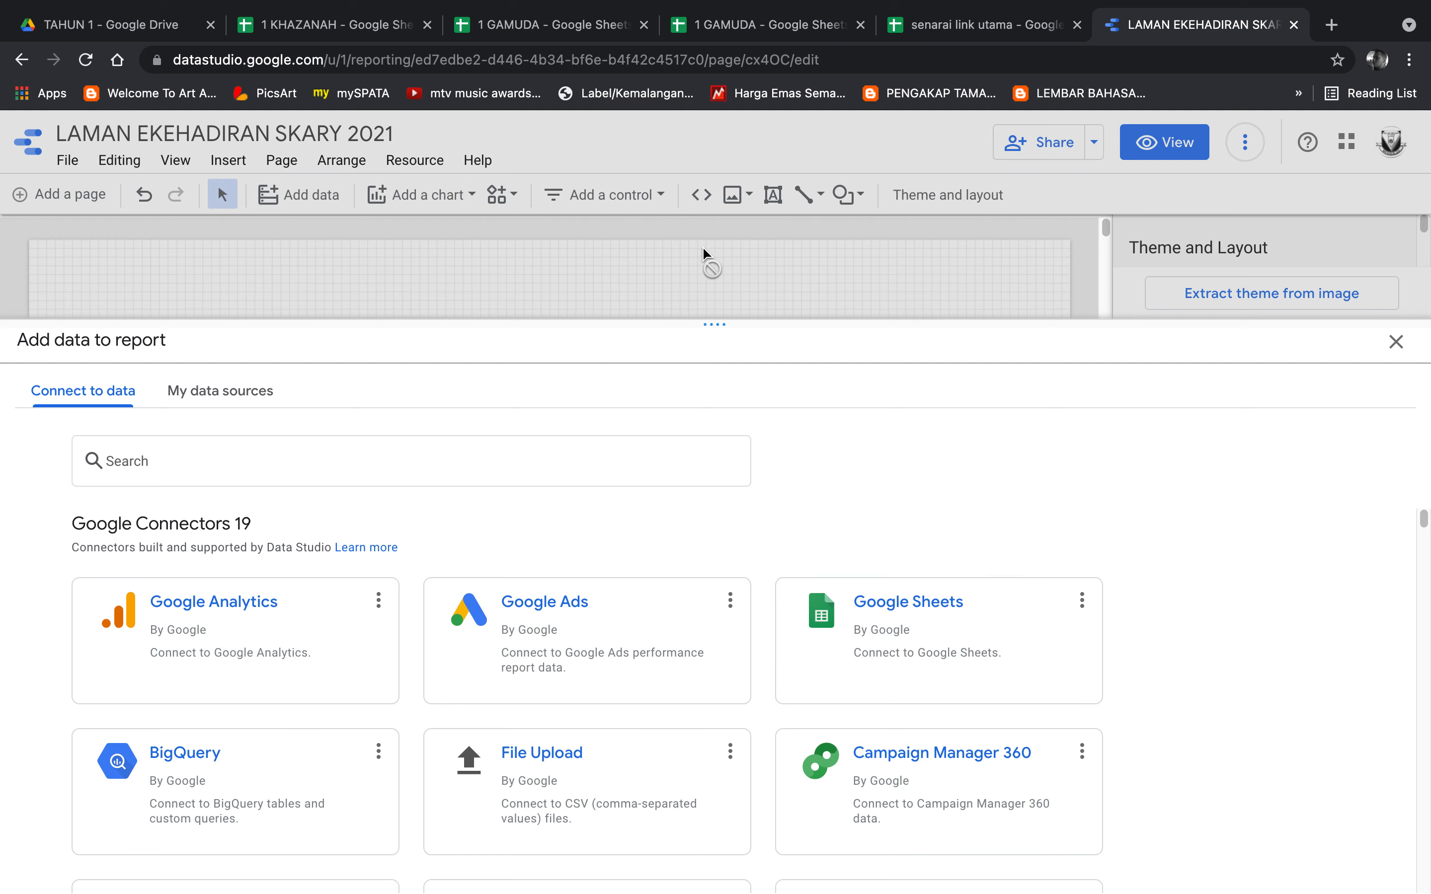
pyautogui.click(1395, 343)
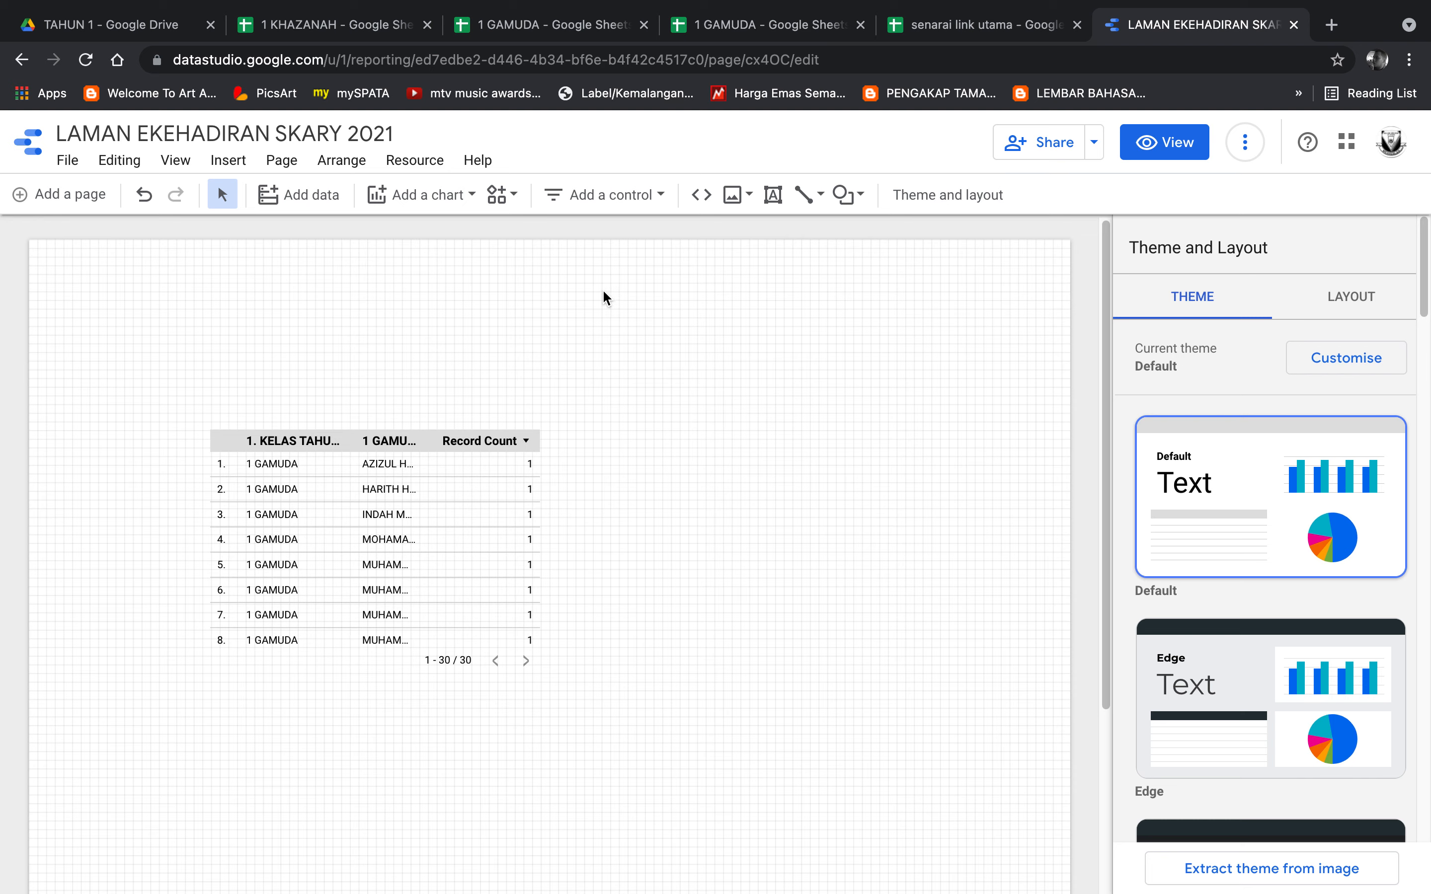
# Step: Draw an empty text box on the canvas just above and to the right of the table
pyautogui.click(774, 203)
pyautogui.moveTo(553, 317); pyautogui.dragTo(850, 431)
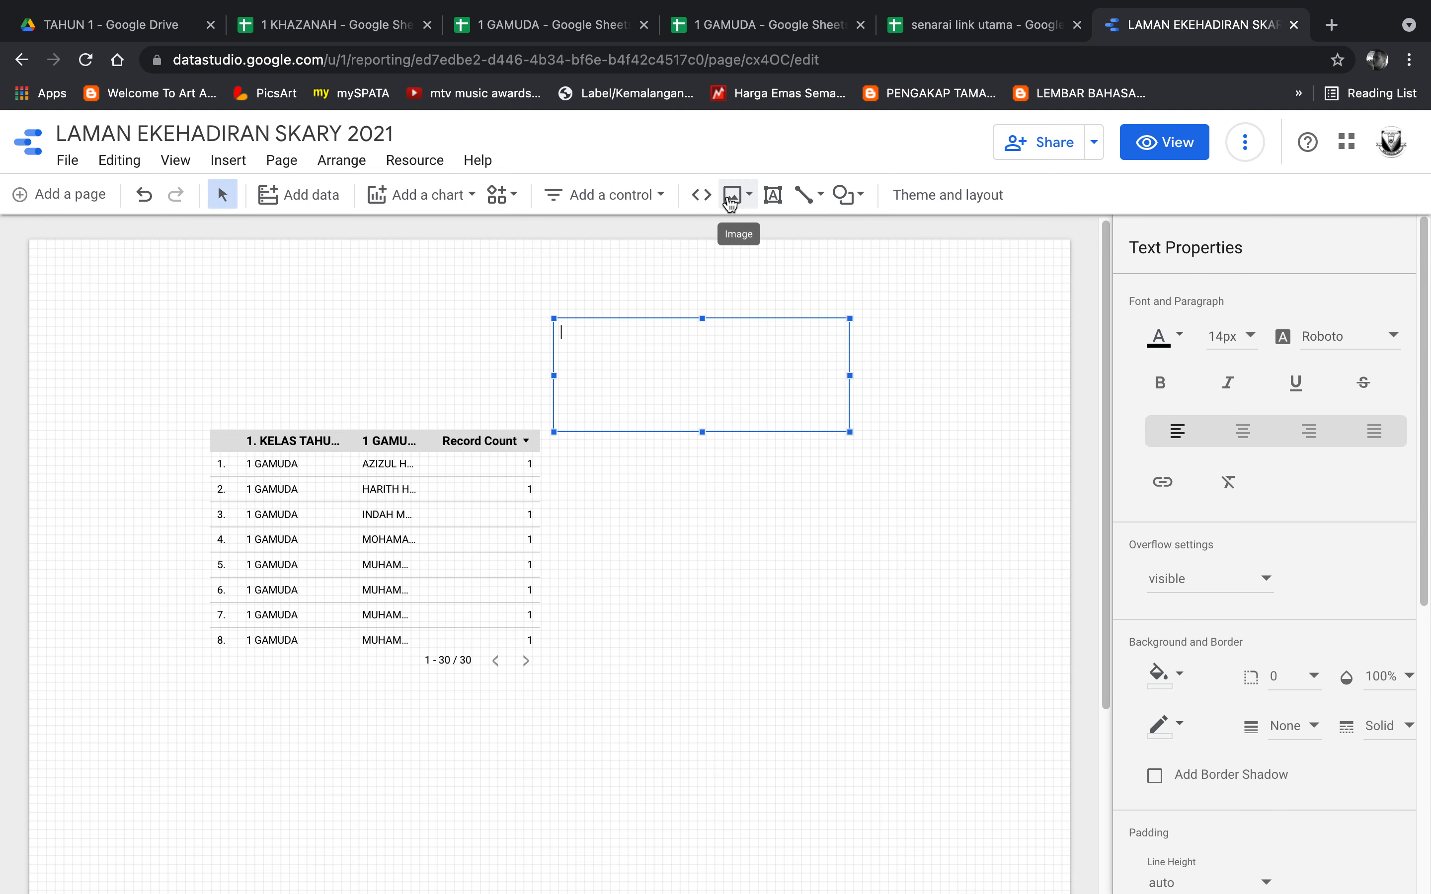
# Step: Examine the available shapes, line and connector styles, filter controls and chart types that can be added to the report
pyautogui.click(847, 197)
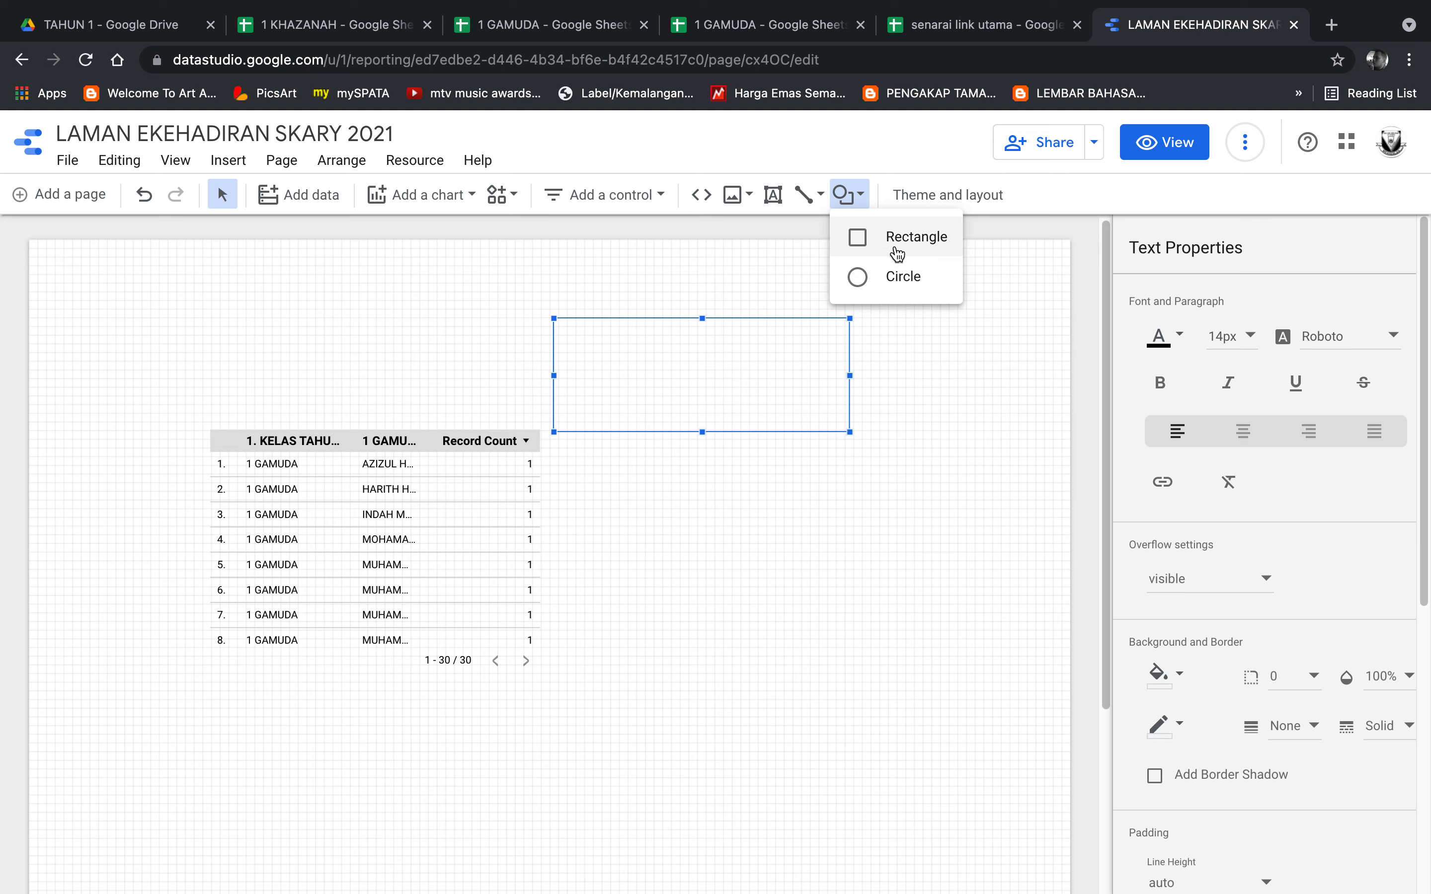
pyautogui.click(817, 201)
pyautogui.click(818, 201)
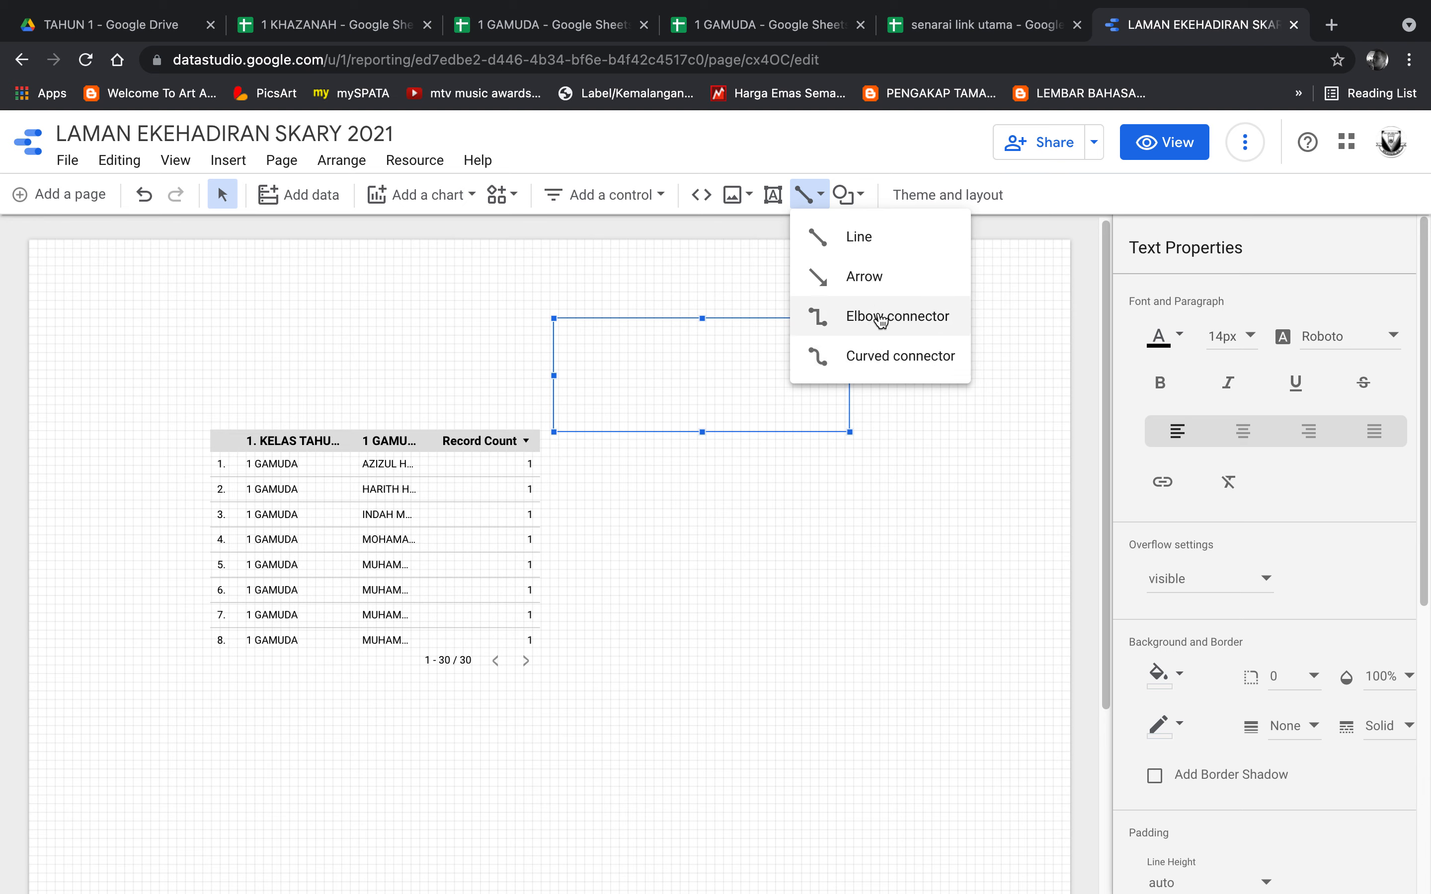
pyautogui.click(760, 270)
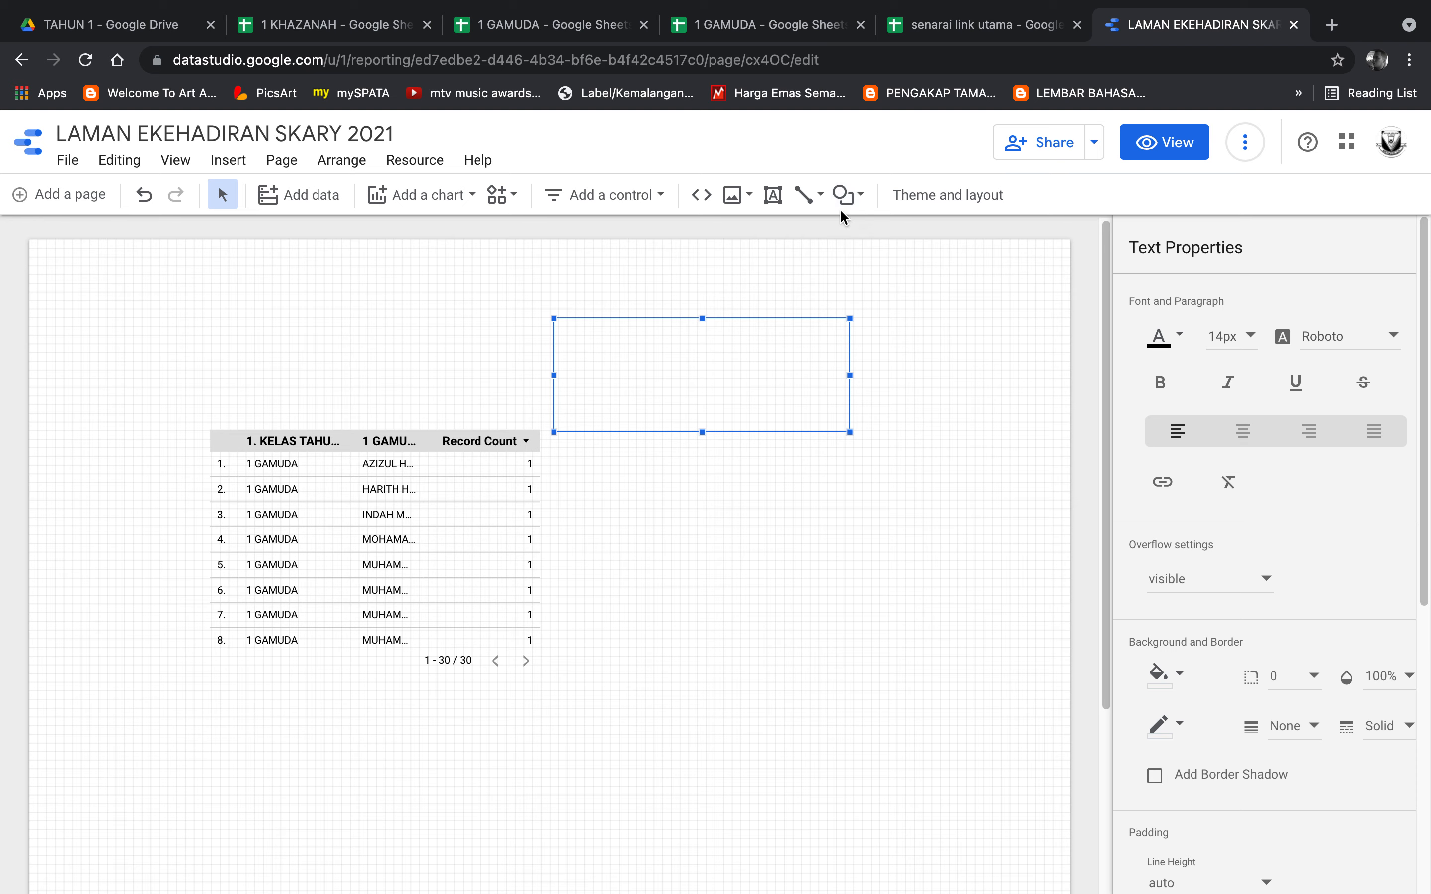
pyautogui.click(584, 198)
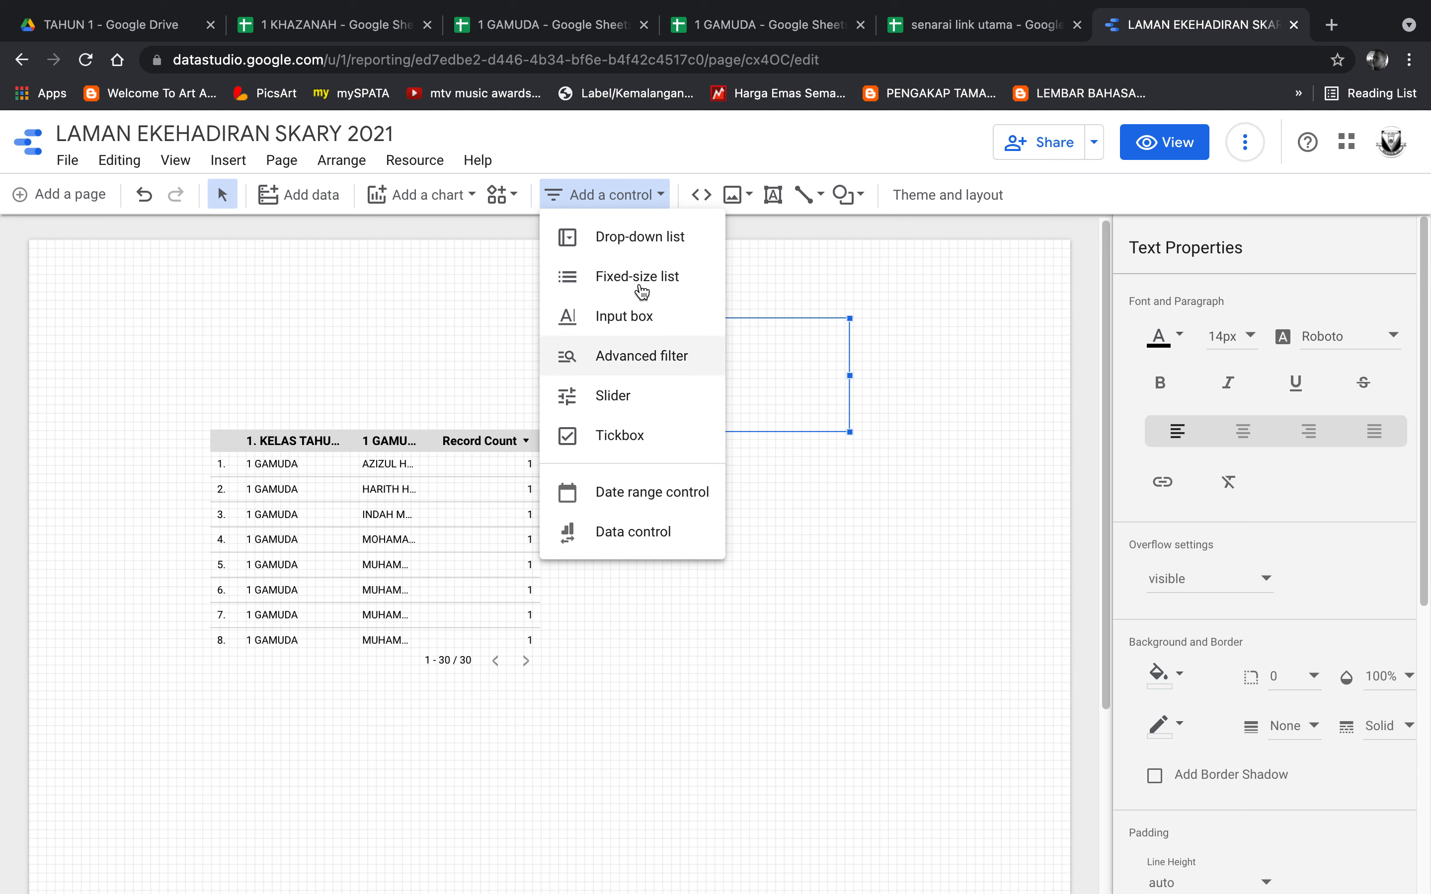
pyautogui.click(863, 295)
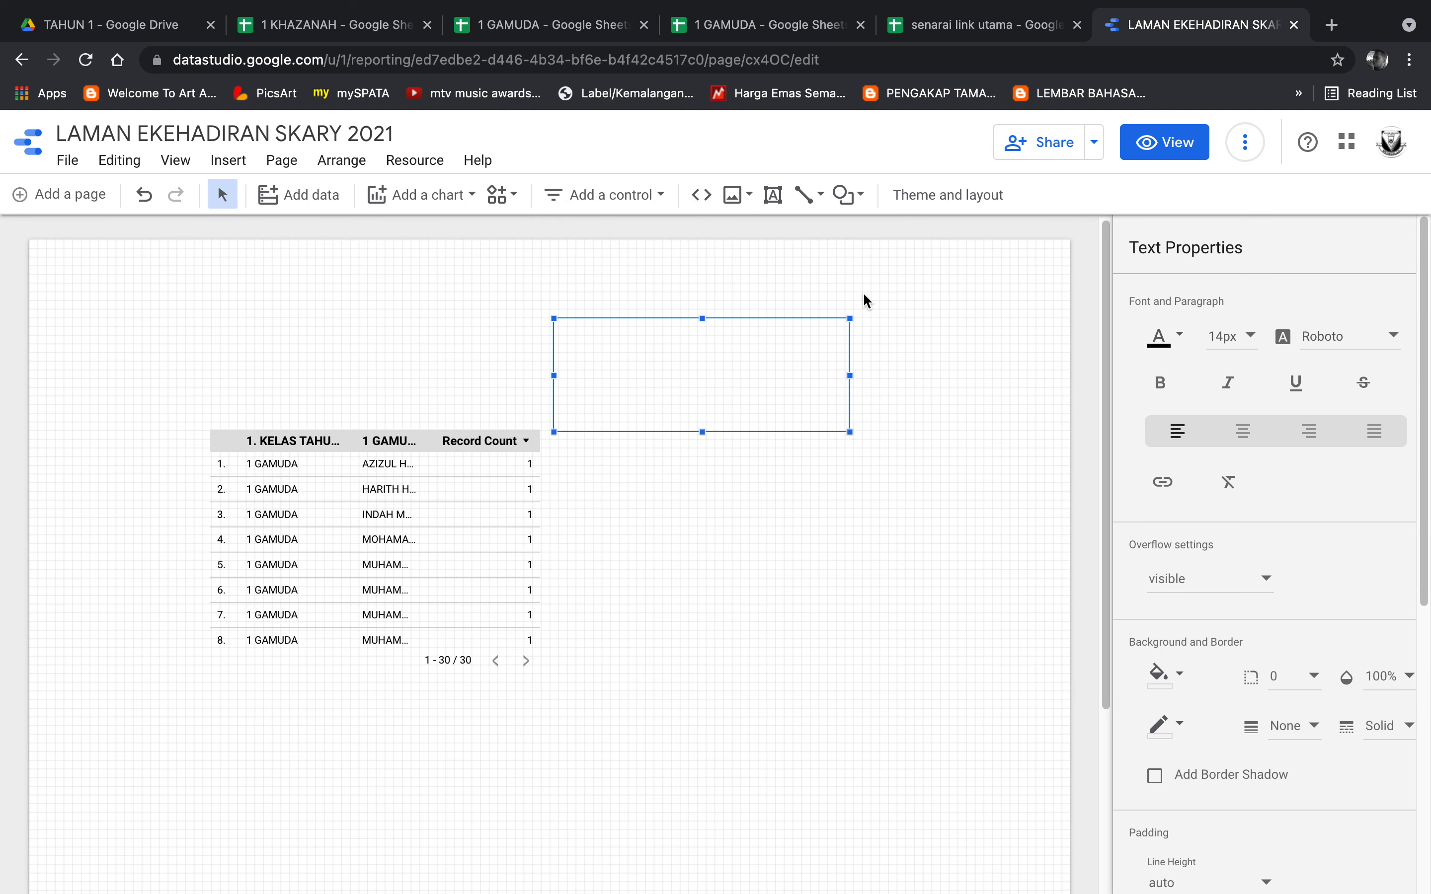
pyautogui.click(423, 198)
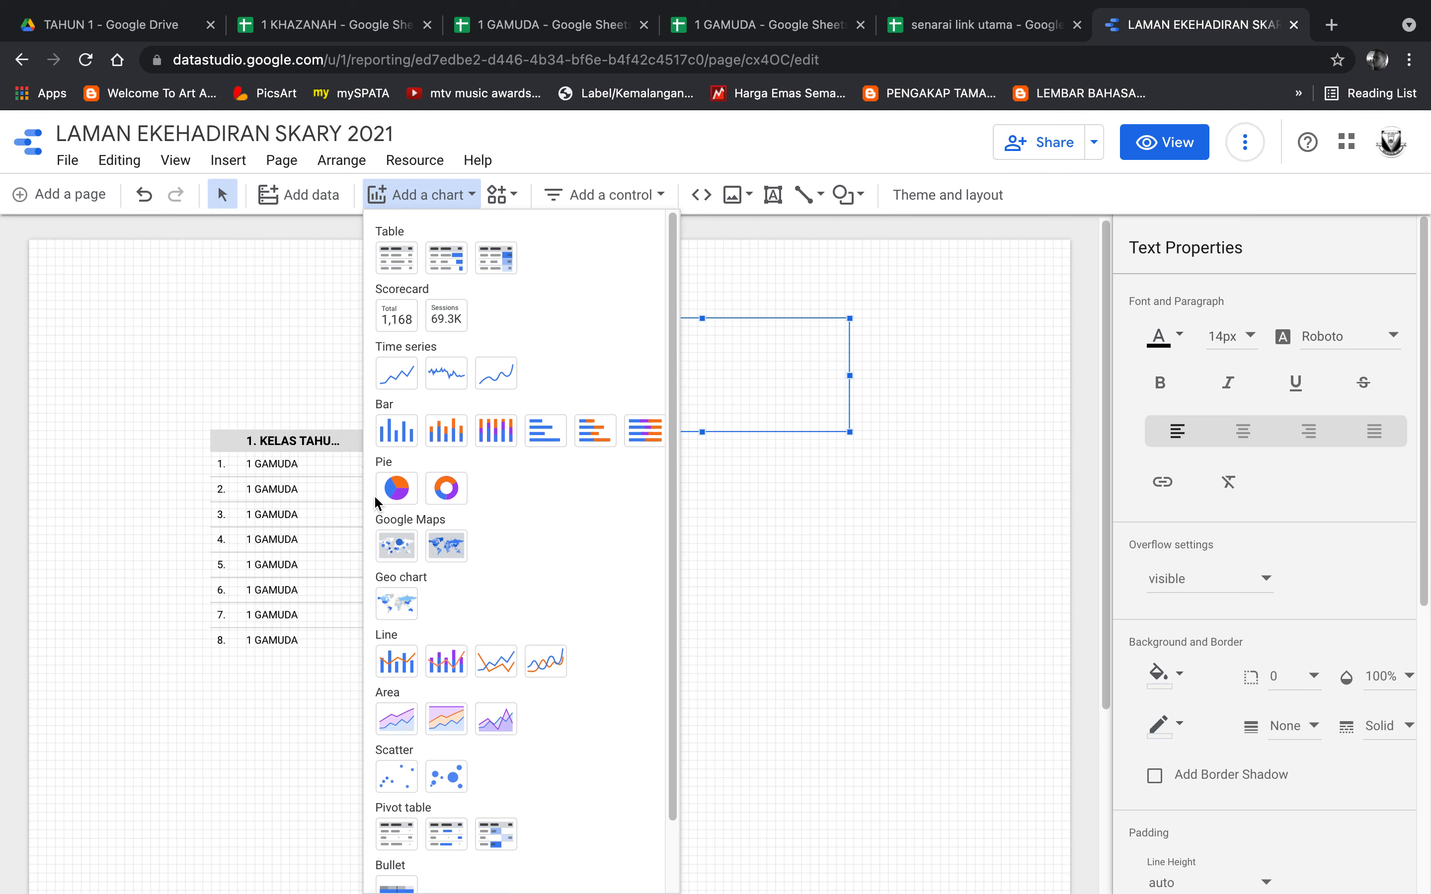
pyautogui.scroll(-3, 562, 295)
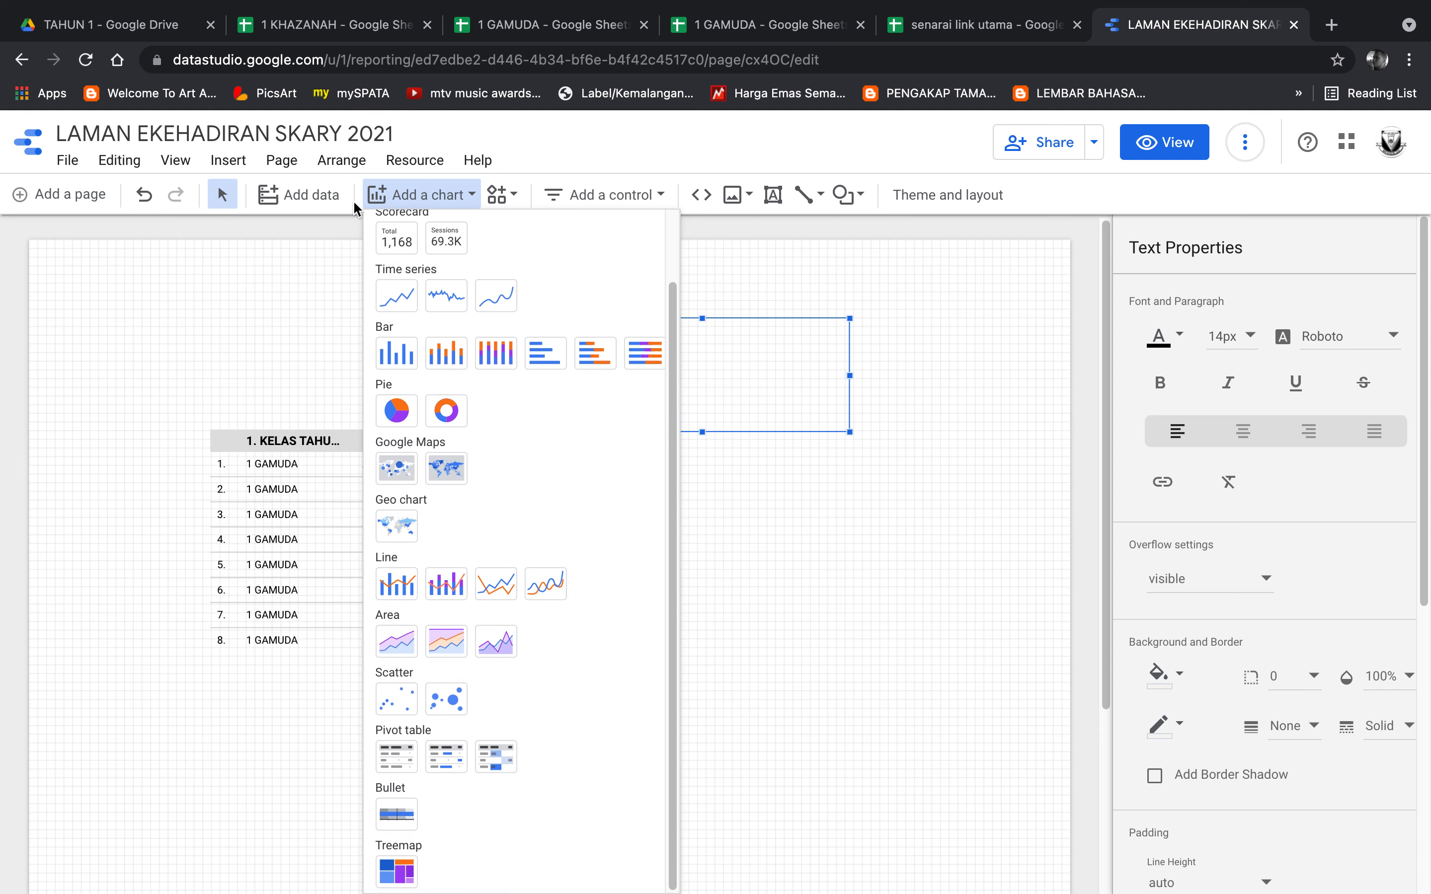
pyautogui.click(235, 170)
pyautogui.click(231, 162)
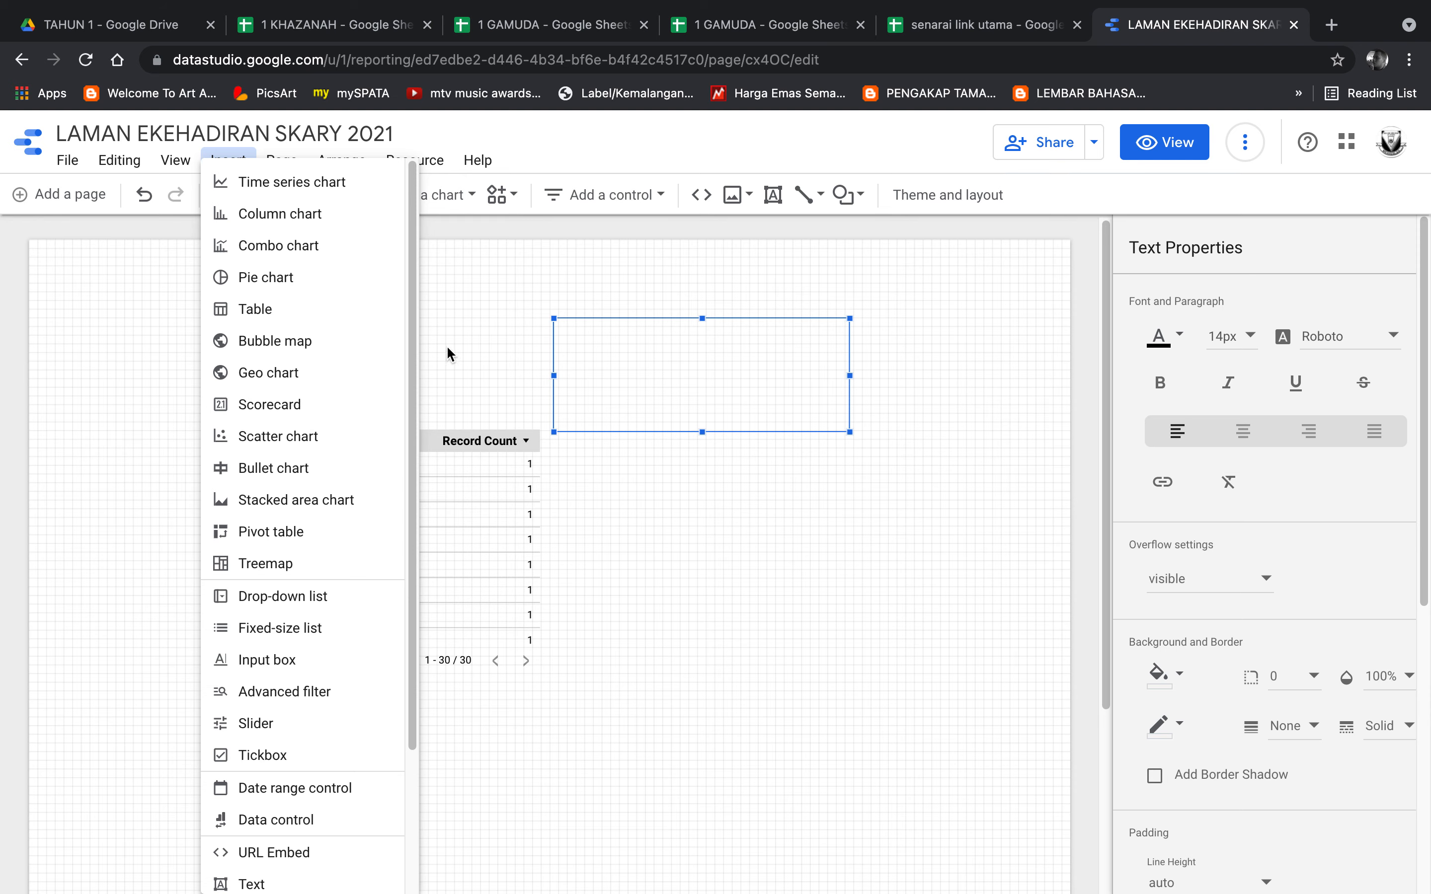
pyautogui.click(473, 290)
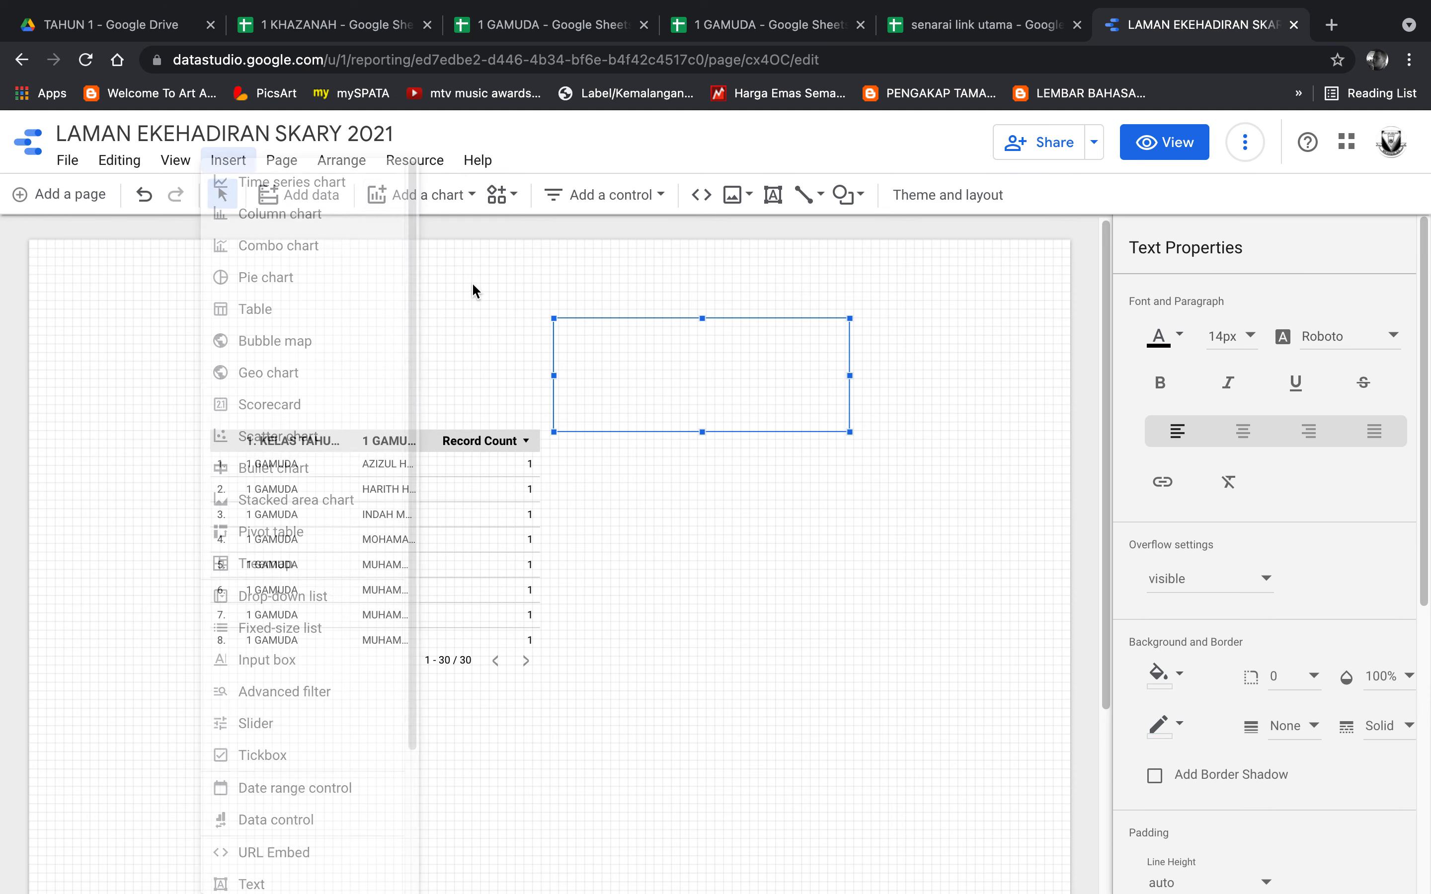
pyautogui.click(422, 197)
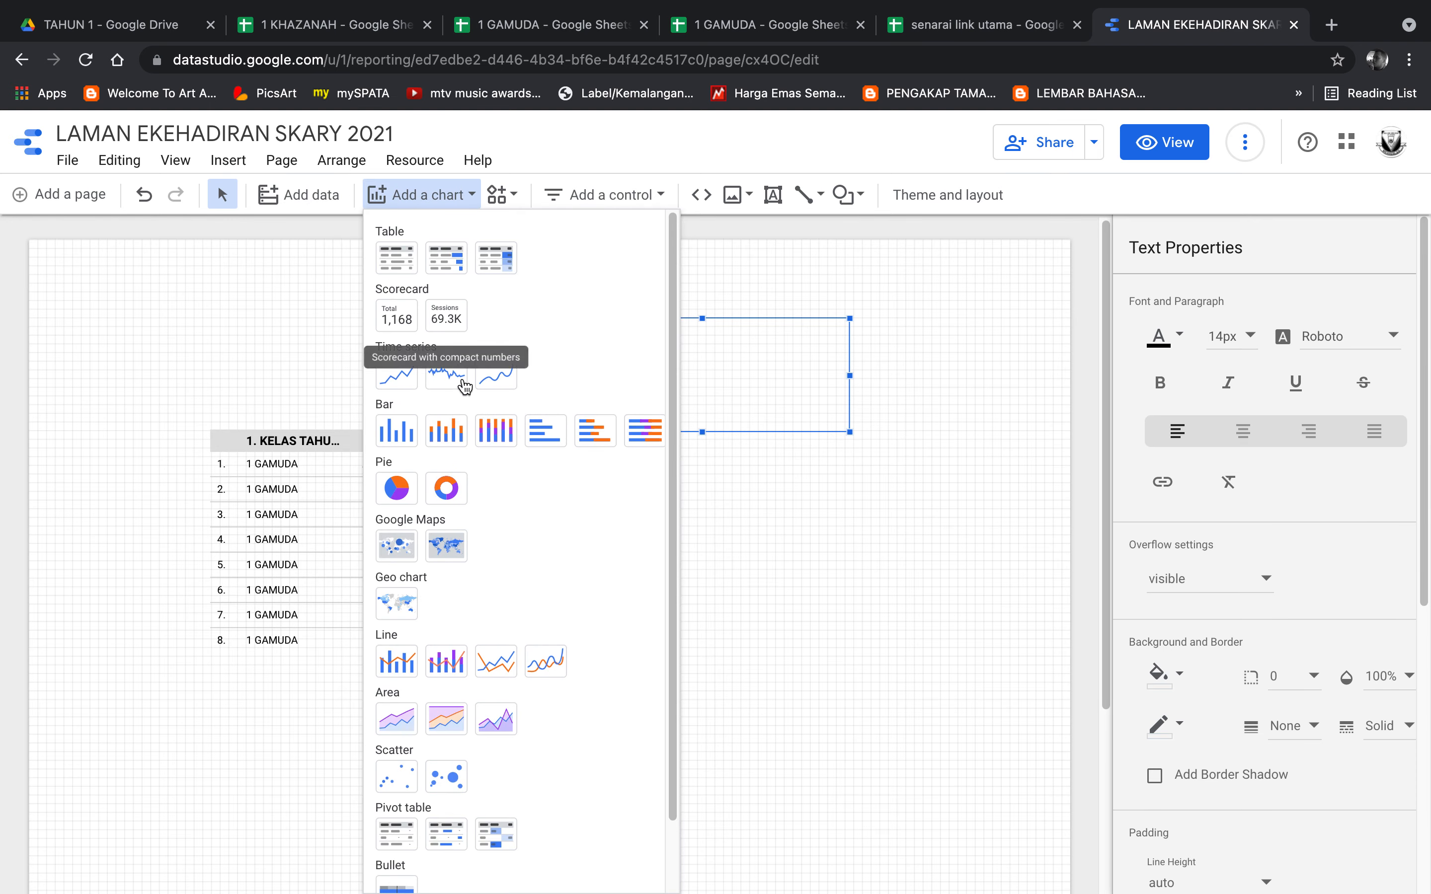
pyautogui.click(779, 579)
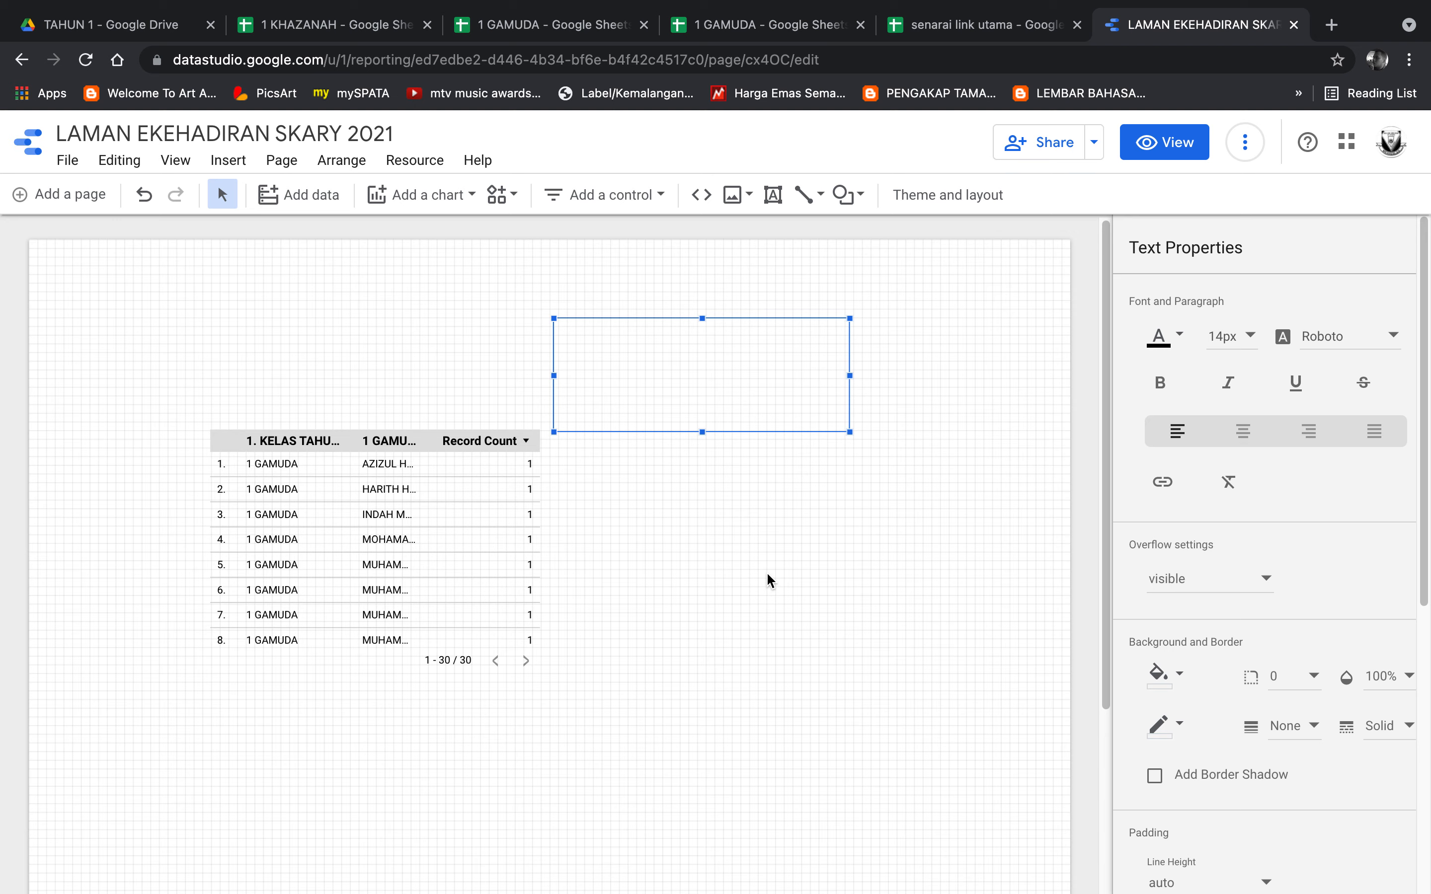
# Step: Add a second page to the report and check the page management options for Page 1
pyautogui.click(97, 199)
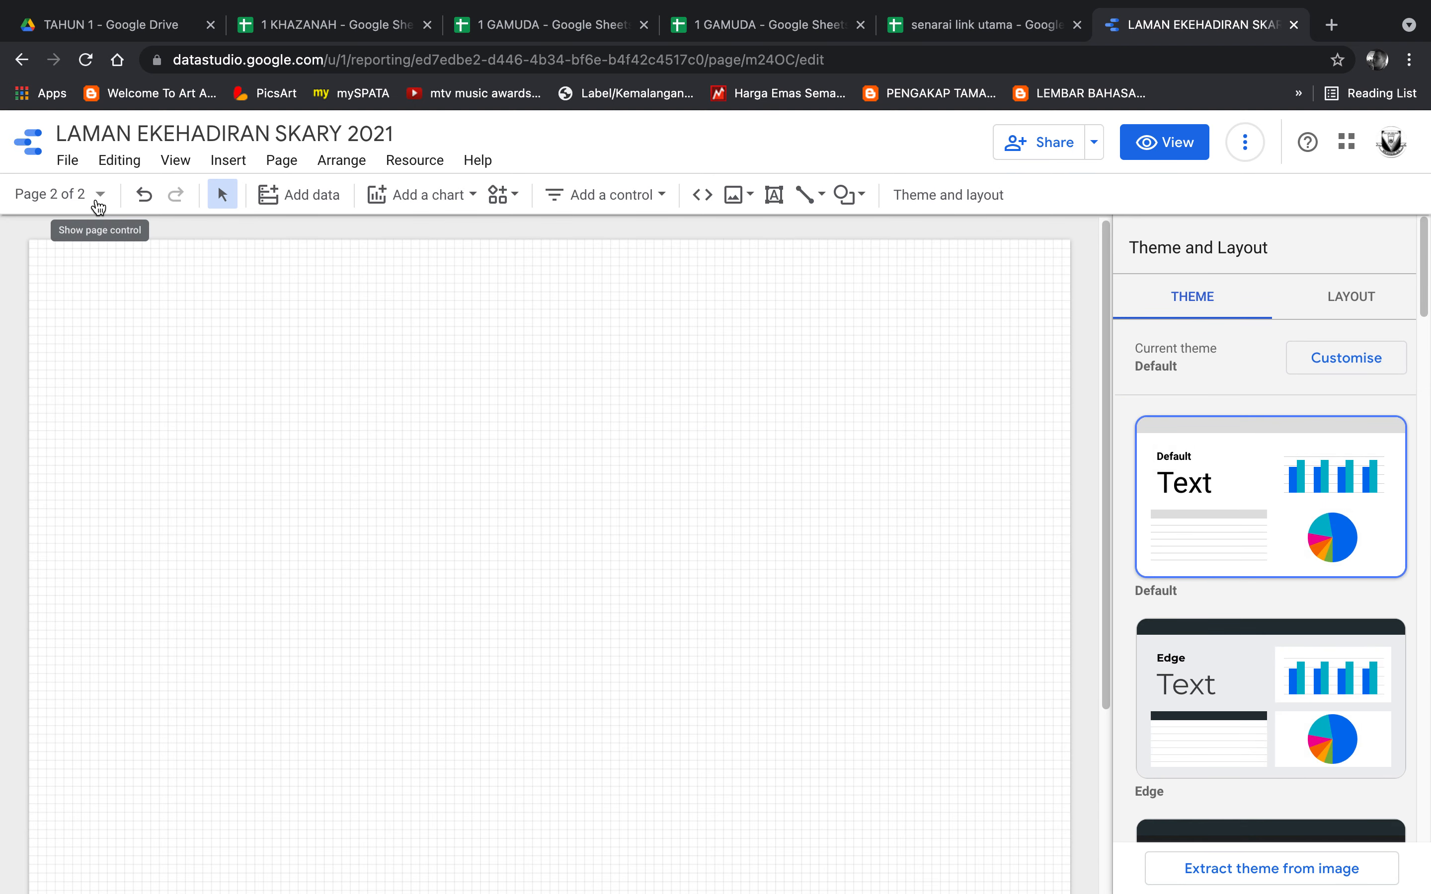
pyautogui.click(99, 195)
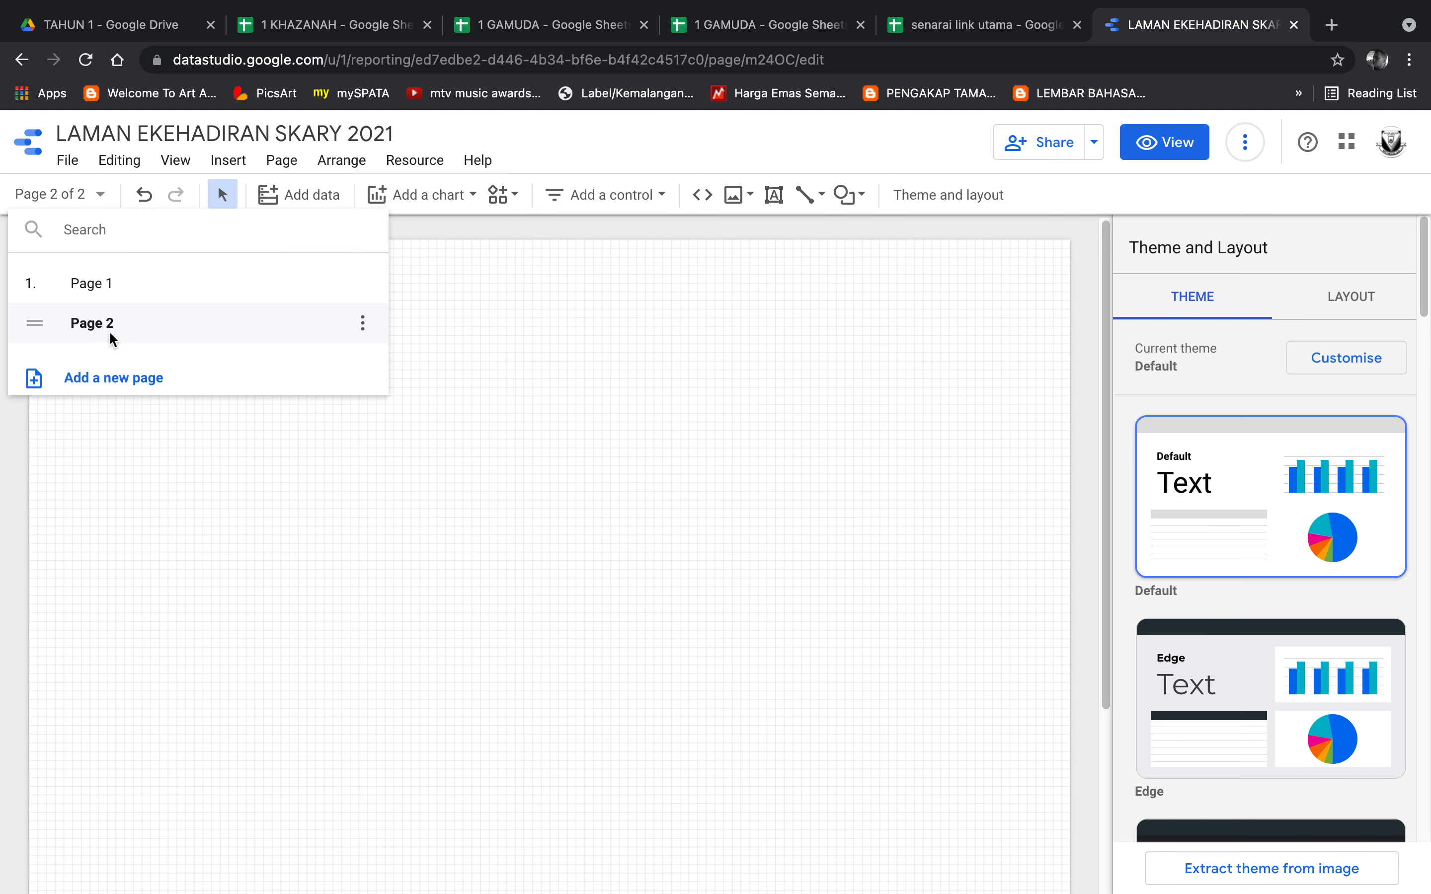
pyautogui.click(363, 285)
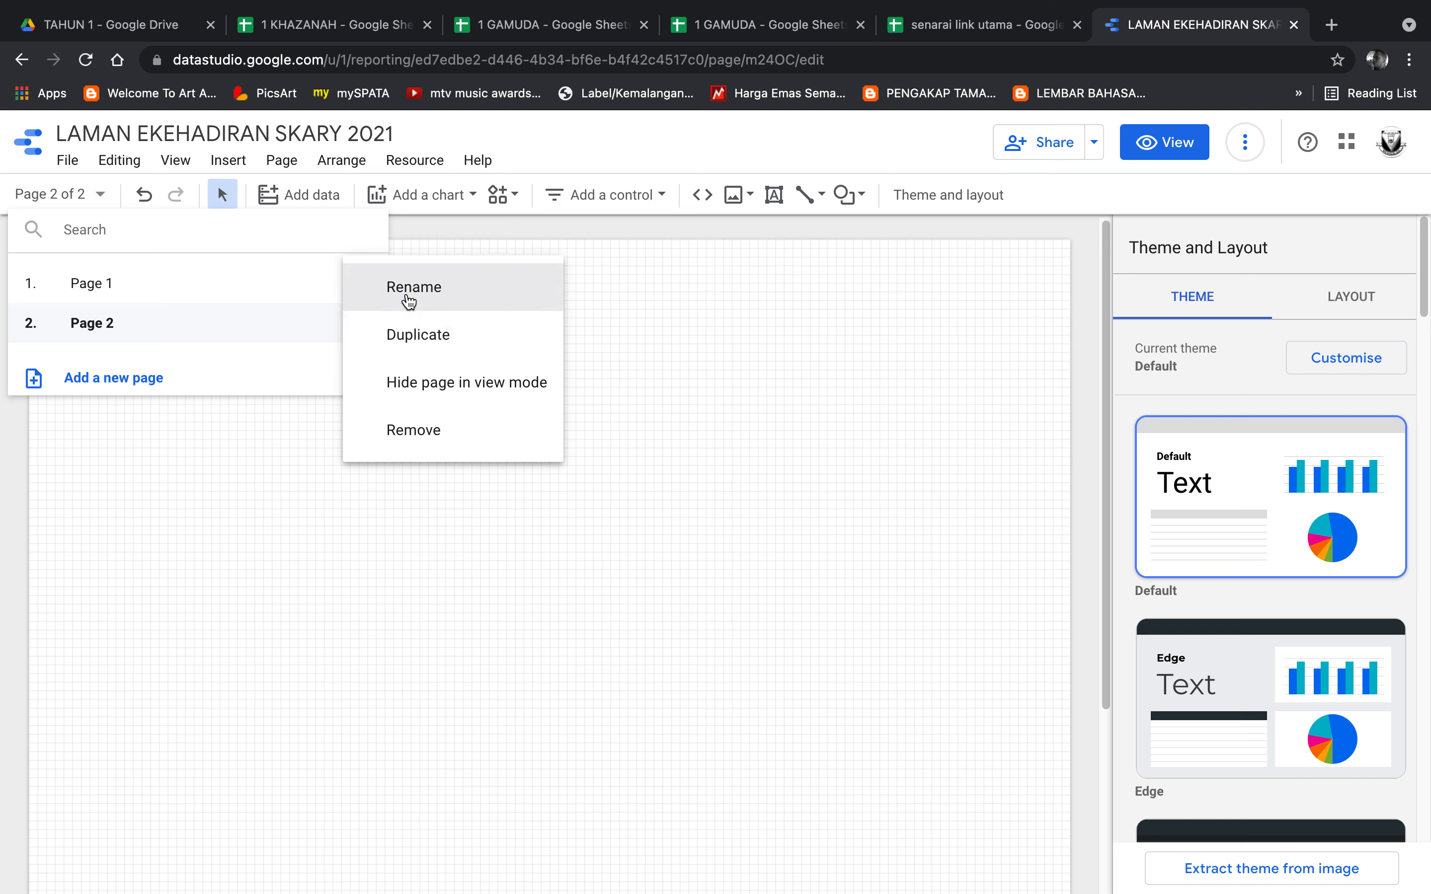
pyautogui.click(249, 320)
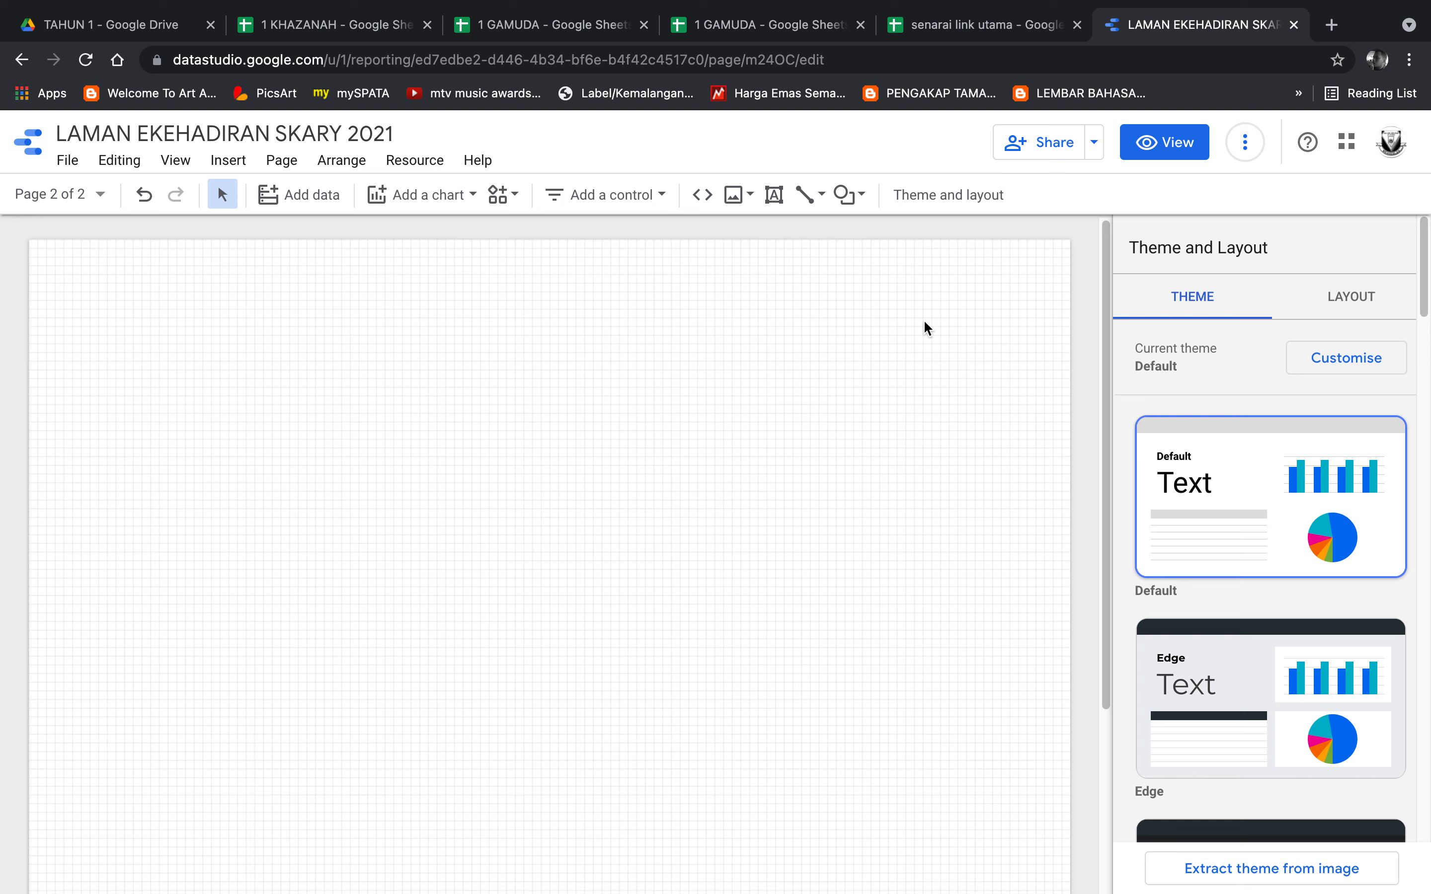
# Step: Show the report's layout settings and inspect the full height of the Page 2 canvas
pyautogui.click(1345, 302)
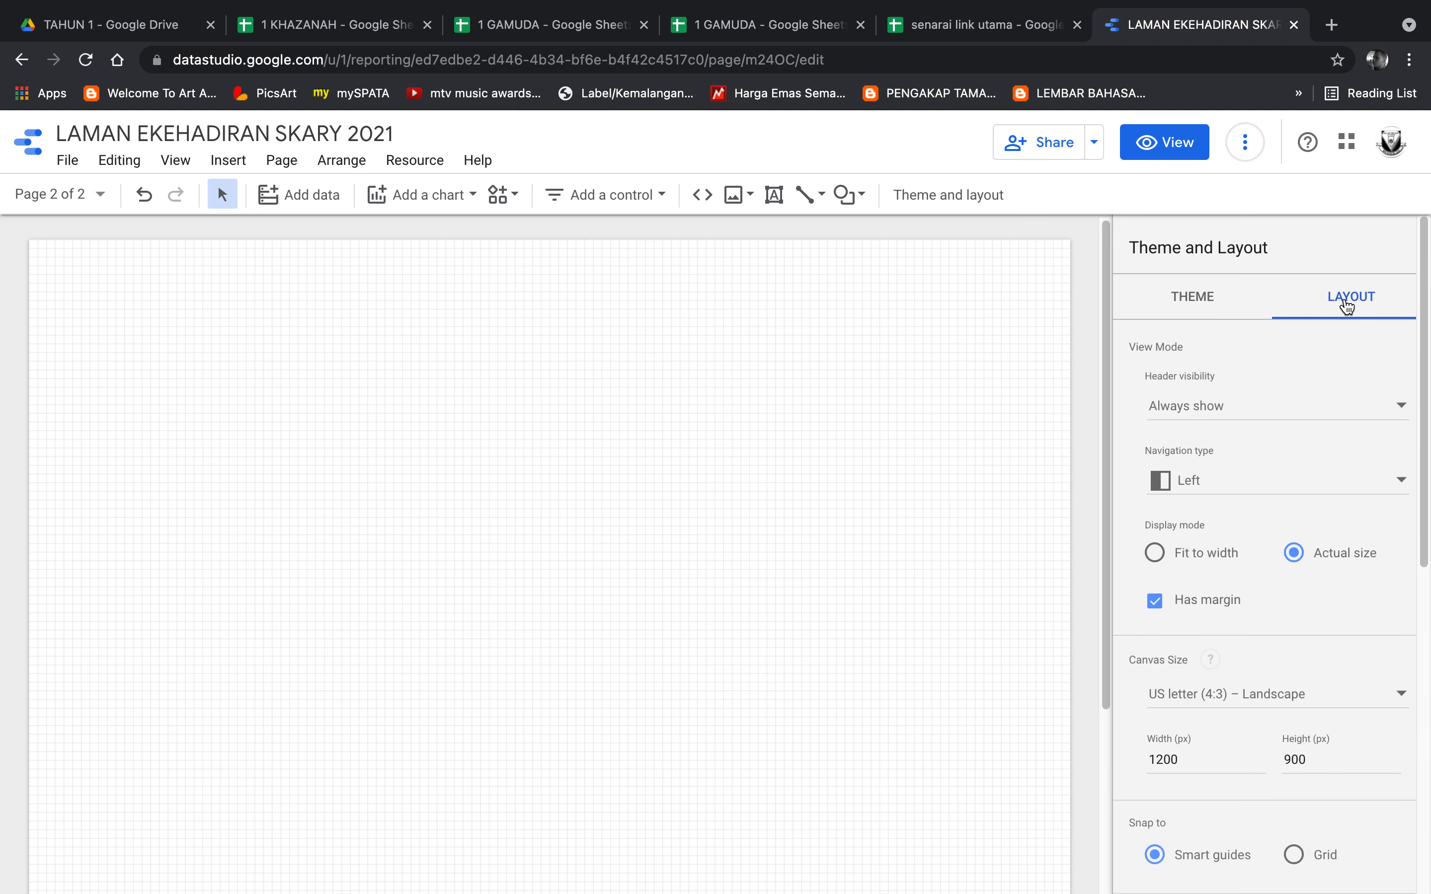
pyautogui.scroll(-5, 935, 595)
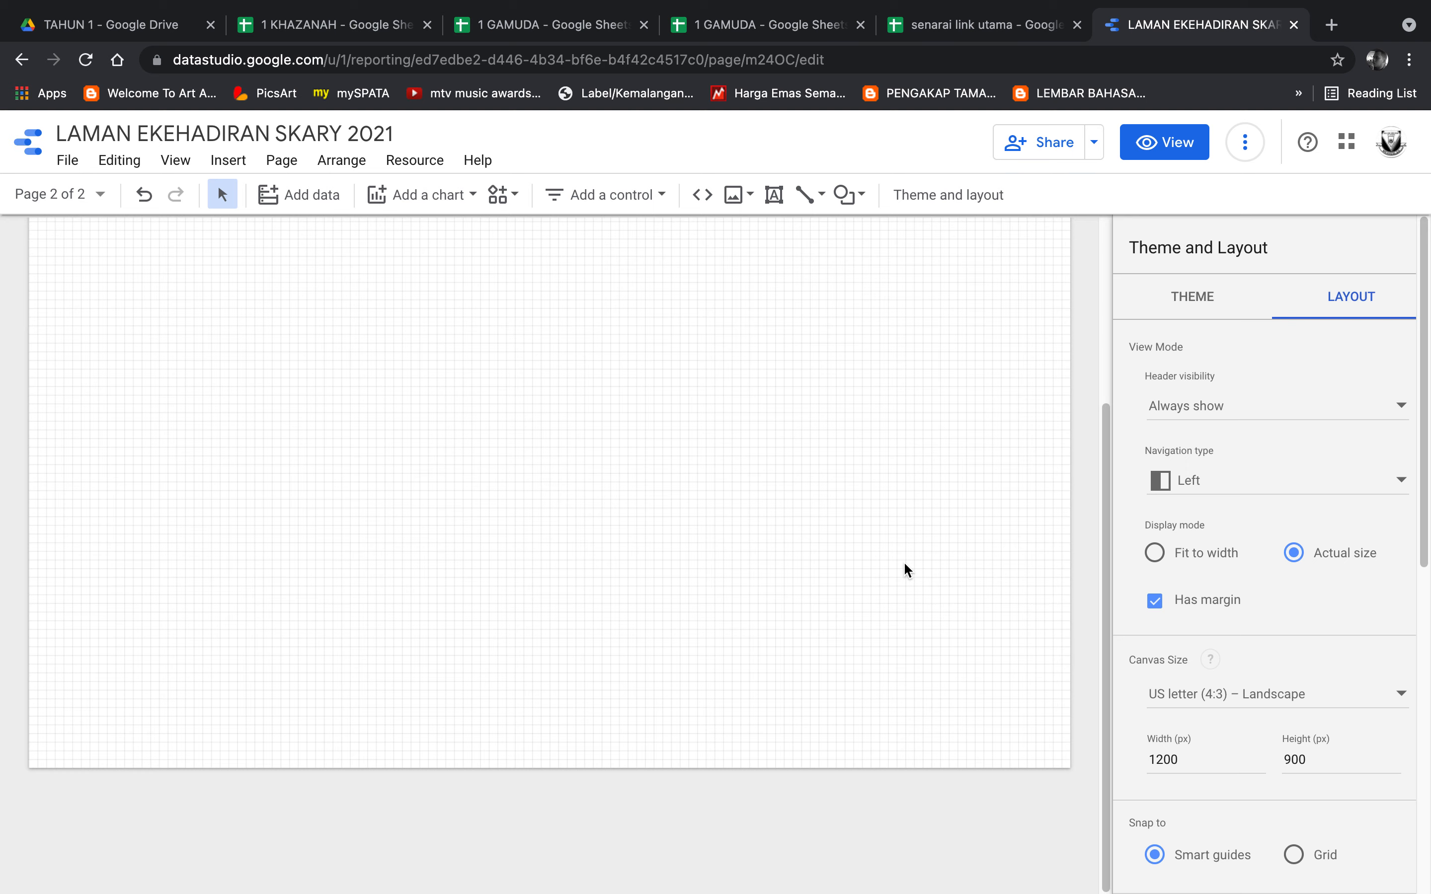
pyautogui.scroll(5, 903, 569)
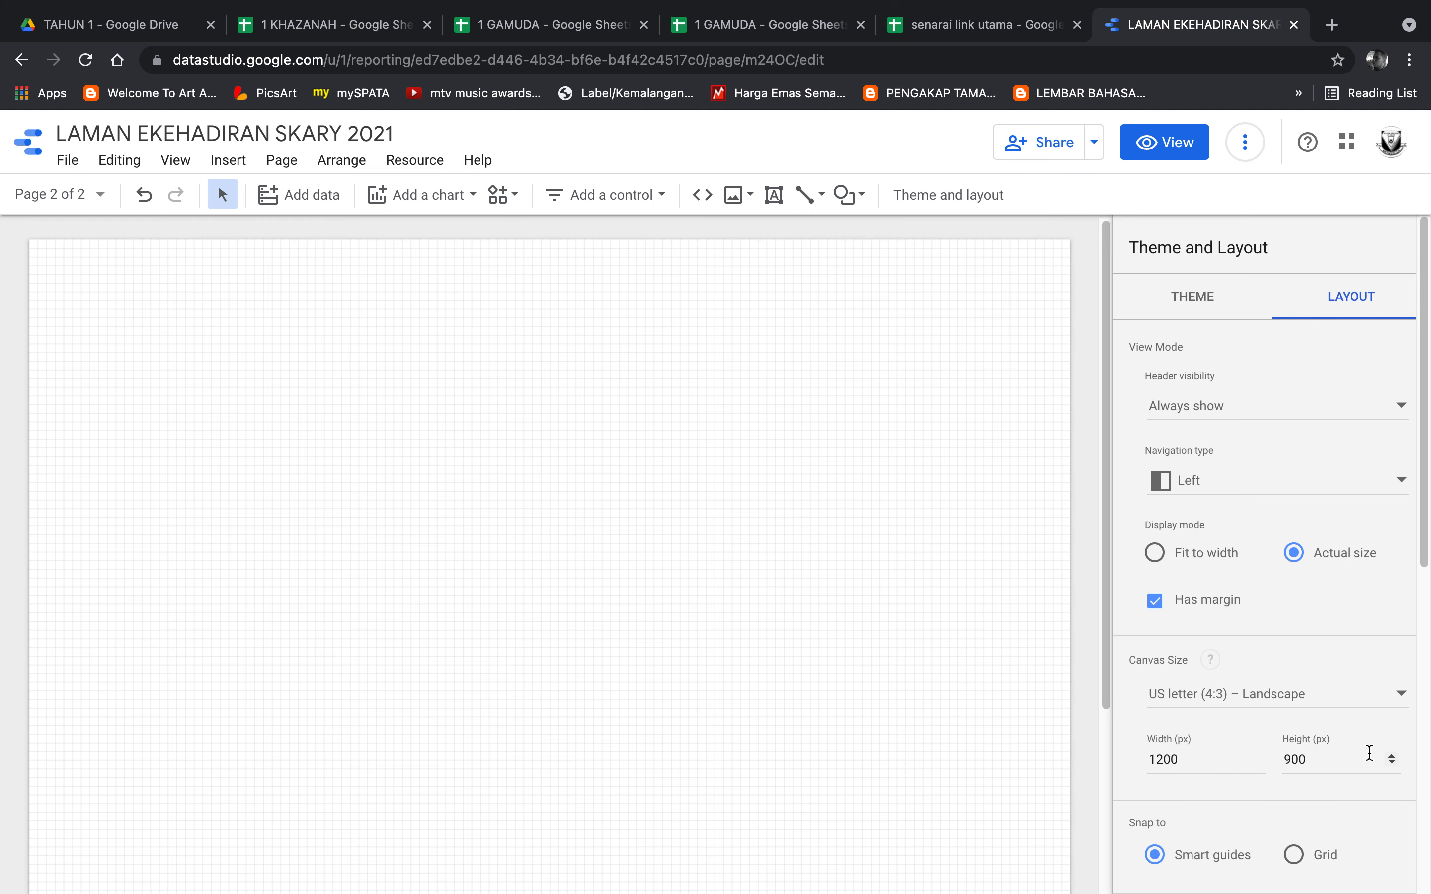